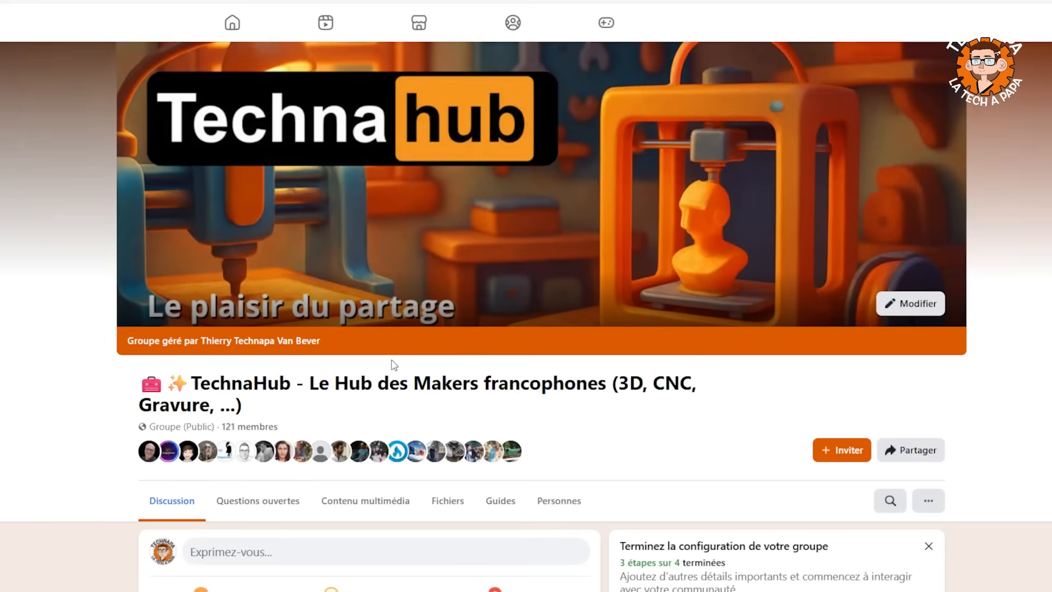
Browse the recent posts and poll in the TechnaHub group's discussion feed, and return to the group header.
{"action": "scroll", "coordinate": [685, 274], "scroll_direction": "down", "scroll_amount": 9}
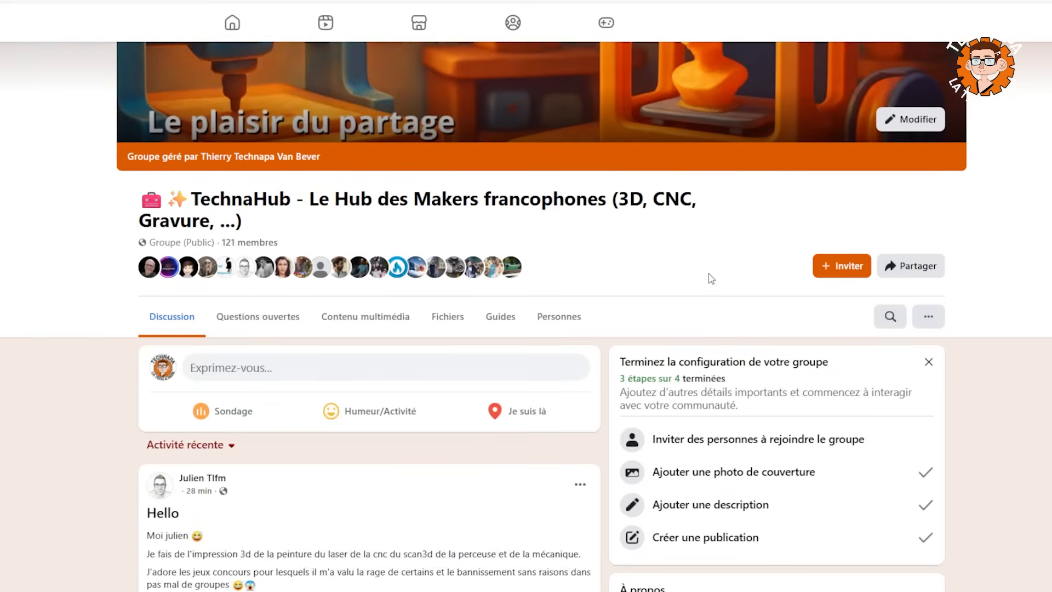
{"action": "scroll", "coordinate": [639, 319], "scroll_direction": "down", "scroll_amount": 9}
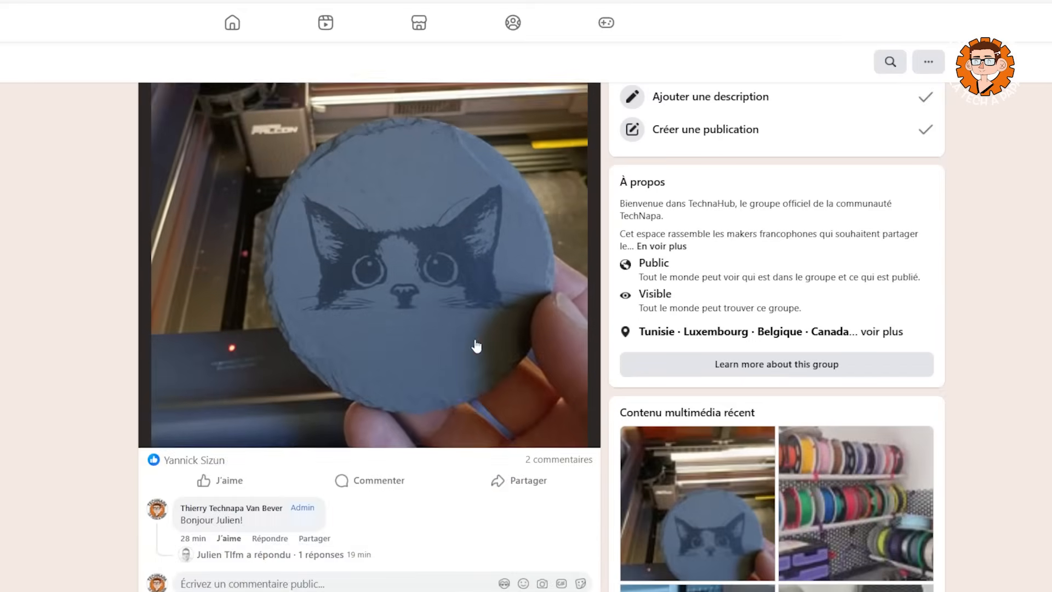
{"action": "scroll", "coordinate": [91, 504], "scroll_direction": "down", "scroll_amount": 2}
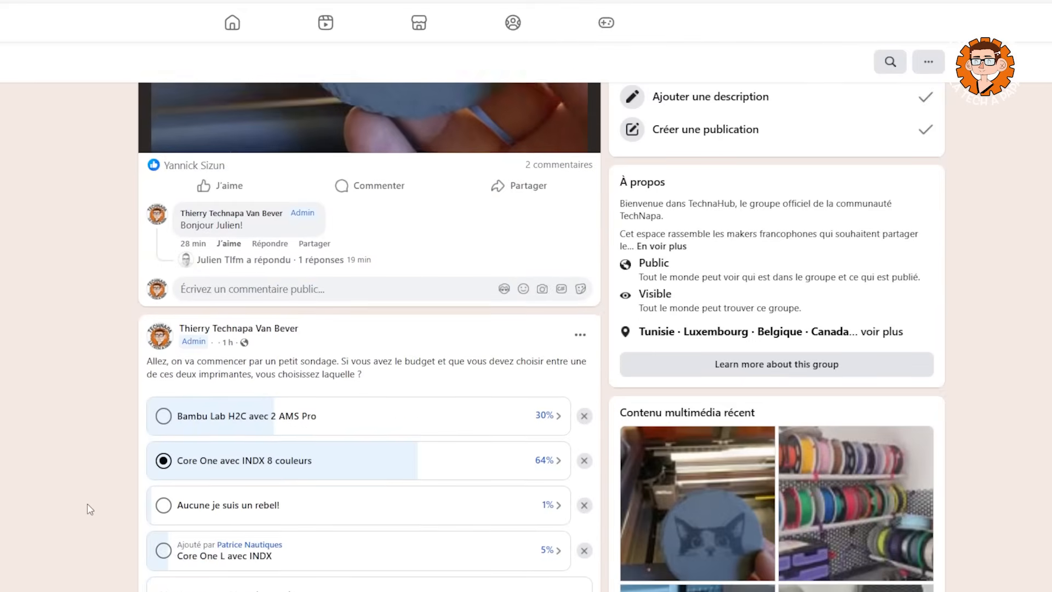
{"action": "scroll", "coordinate": [503, 449], "scroll_direction": "down", "scroll_amount": 6}
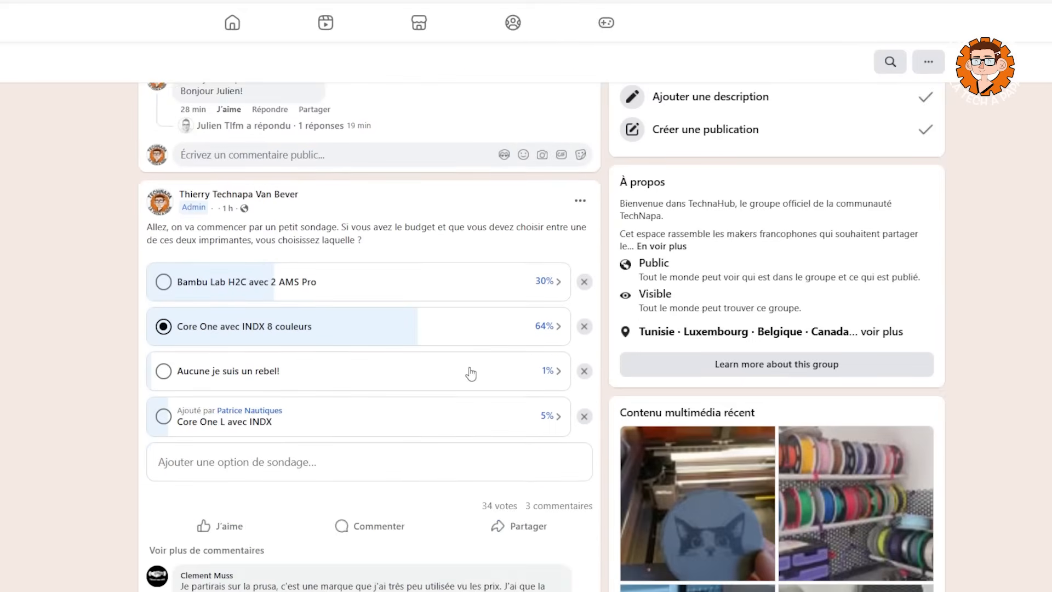
{"action": "scroll", "coordinate": [471, 372], "scroll_direction": "down", "scroll_amount": 7}
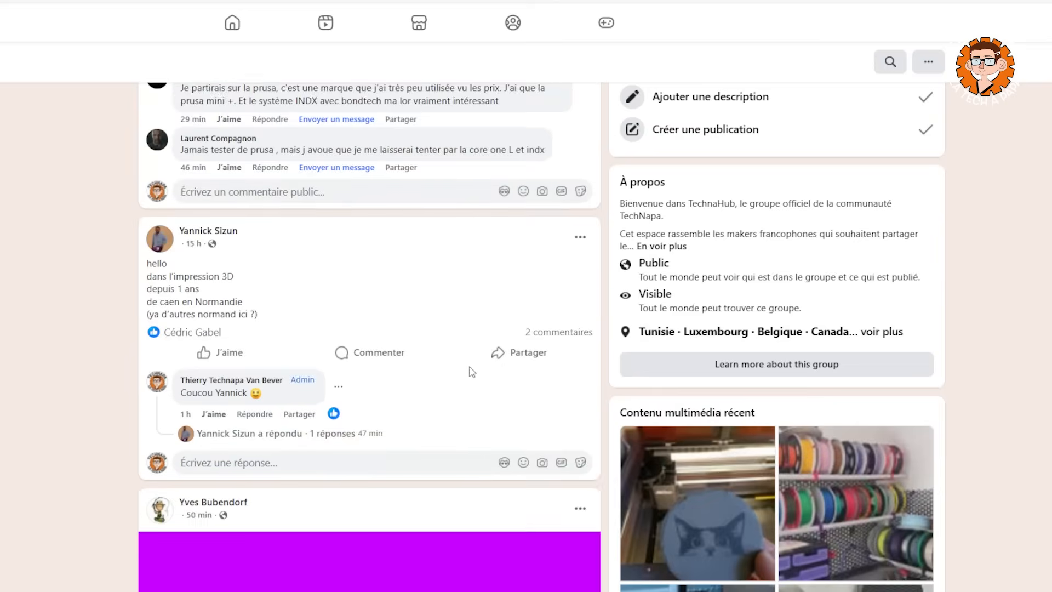
{"action": "scroll", "coordinate": [469, 369], "scroll_direction": "up", "scroll_amount": 15}
{"action": "scroll", "coordinate": [468, 366], "scroll_direction": "up", "scroll_amount": 8}
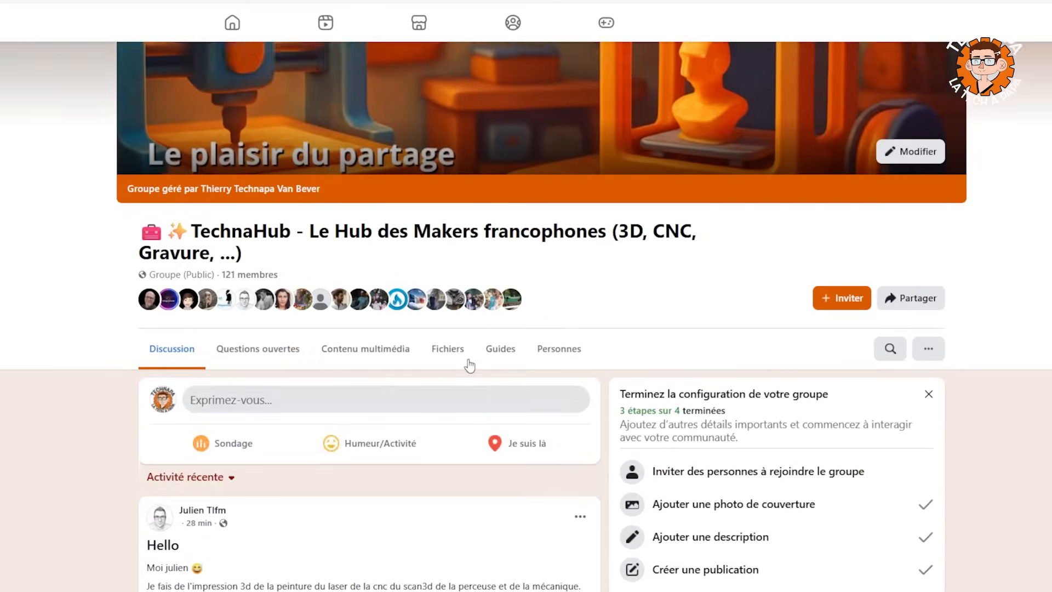
Open the group's open questions and review the poll about choosing between 3D printers.
{"action": "left_click", "coordinate": [267, 508]}
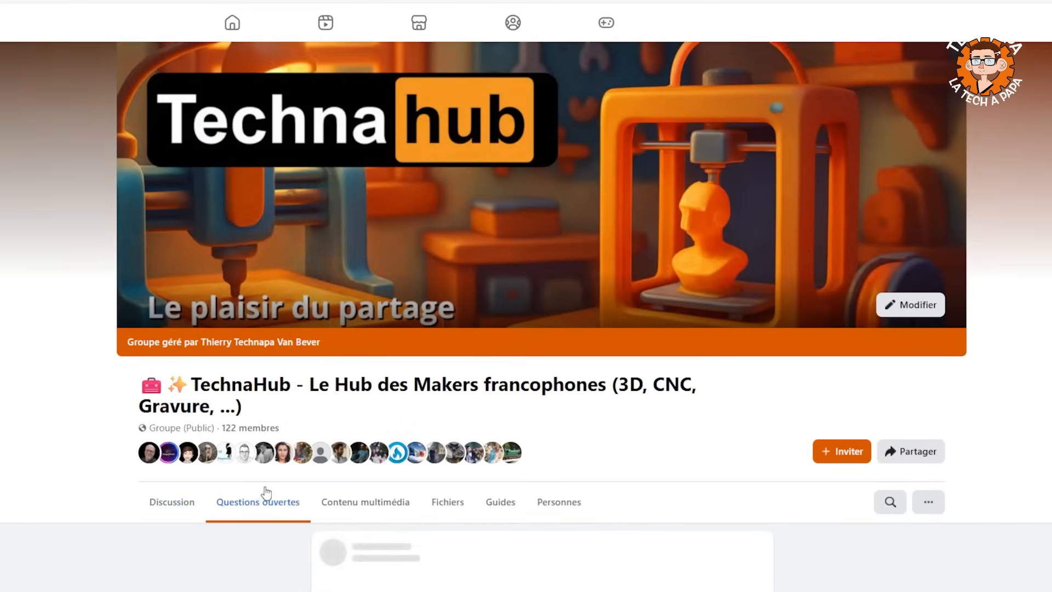
{"action": "scroll", "coordinate": [332, 536], "scroll_direction": "down", "scroll_amount": 3}
{"action": "scroll", "coordinate": [336, 544], "scroll_direction": "up", "scroll_amount": 1}
{"action": "scroll", "coordinate": [366, 463], "scroll_direction": "up", "scroll_amount": 1}
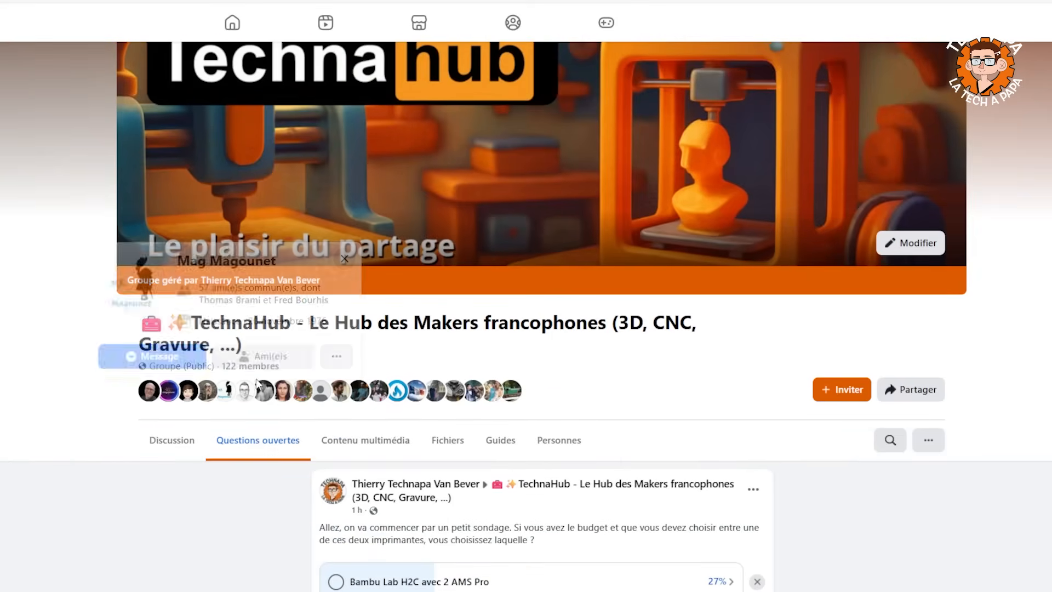
{"action": "scroll", "coordinate": [500, 174], "scroll_direction": "up", "scroll_amount": 2}
{"action": "scroll", "coordinate": [296, 308], "scroll_direction": "down", "scroll_amount": 8}
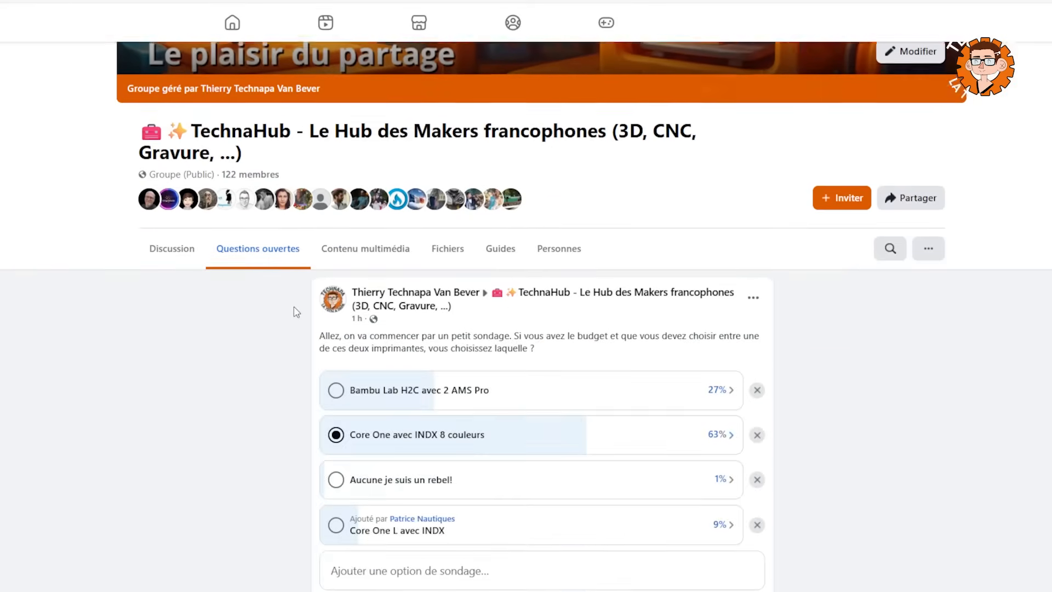
{"action": "scroll", "coordinate": [244, 295], "scroll_direction": "up", "scroll_amount": 6}
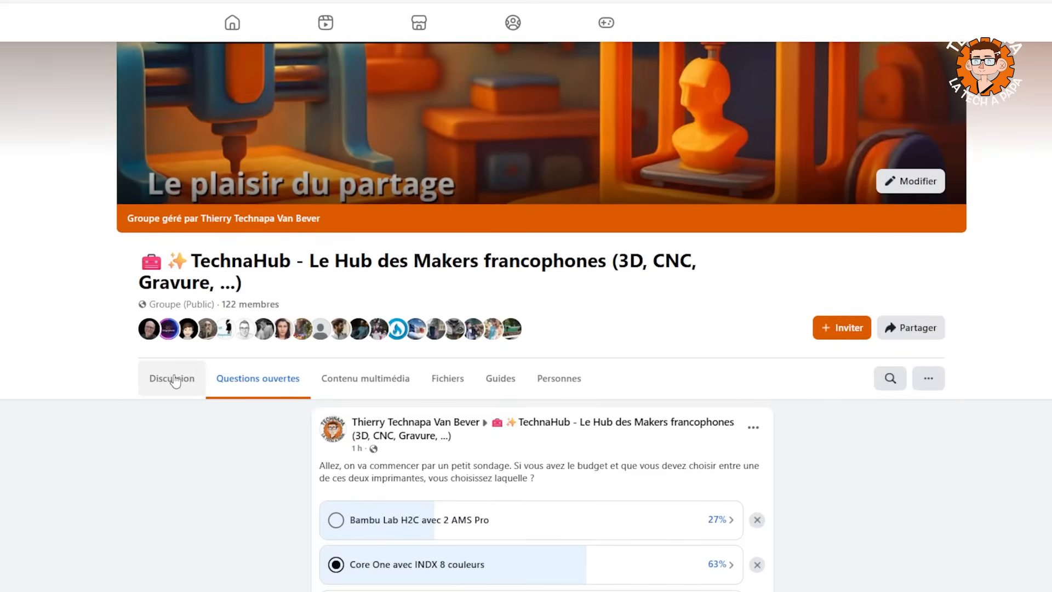
Return to the group's discussion feed and look through the members' introduction posts.
{"action": "left_click", "coordinate": [174, 379]}
{"action": "scroll", "coordinate": [564, 365], "scroll_direction": "down", "scroll_amount": 9}
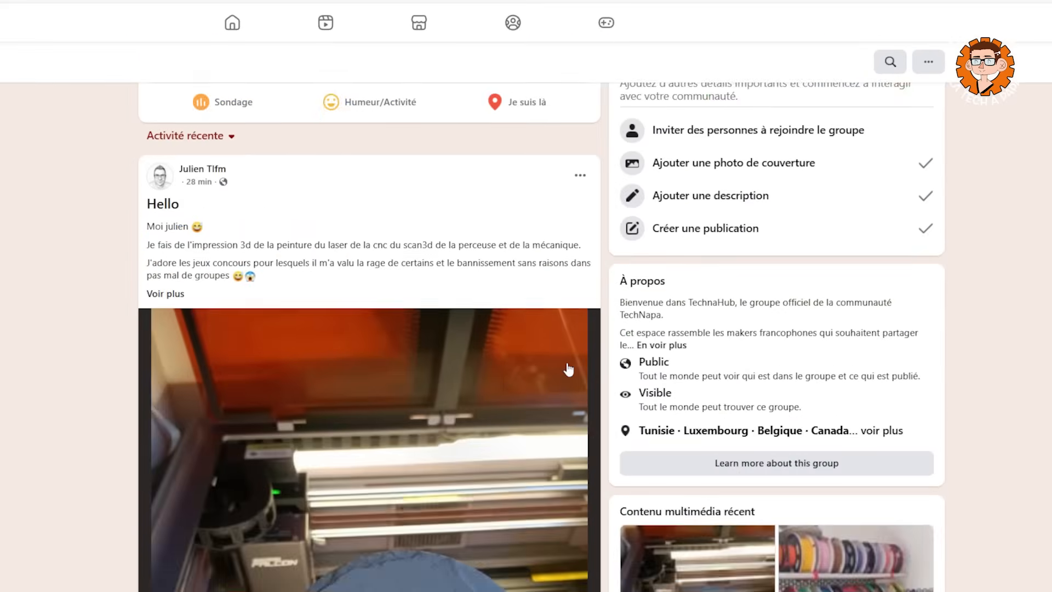
{"action": "scroll", "coordinate": [568, 370], "scroll_direction": "down", "scroll_amount": 15}
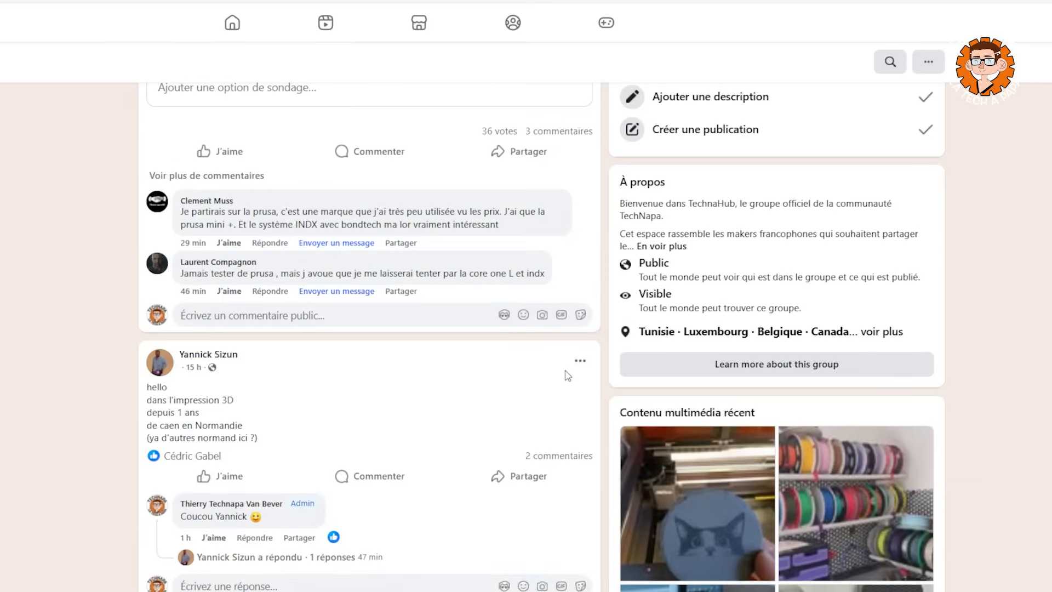
{"action": "scroll", "coordinate": [570, 375], "scroll_direction": "down", "scroll_amount": 5}
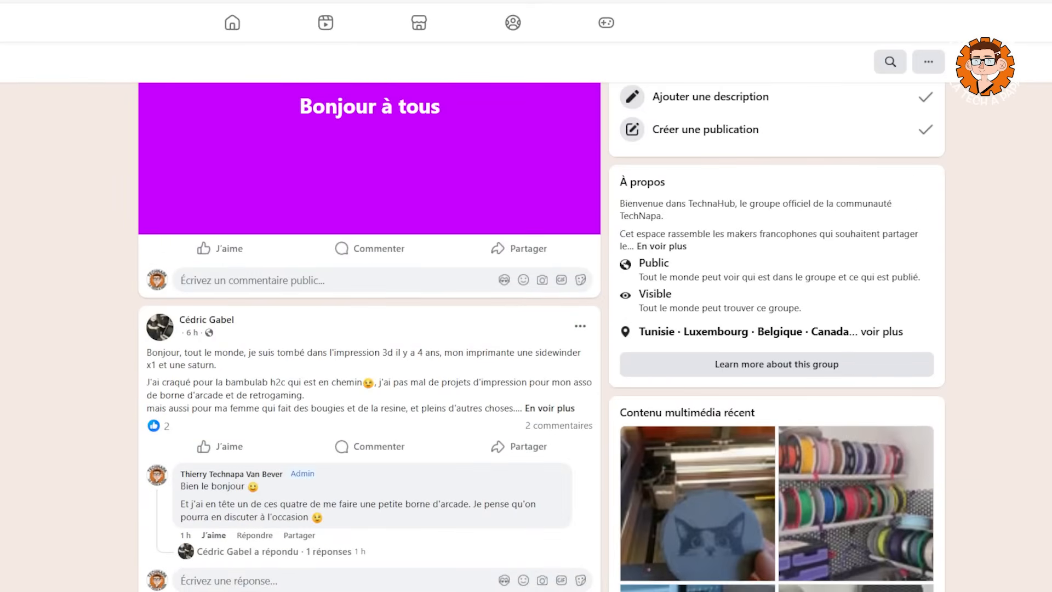
{"action": "scroll", "coordinate": [370, 337], "scroll_direction": "down", "scroll_amount": 20}
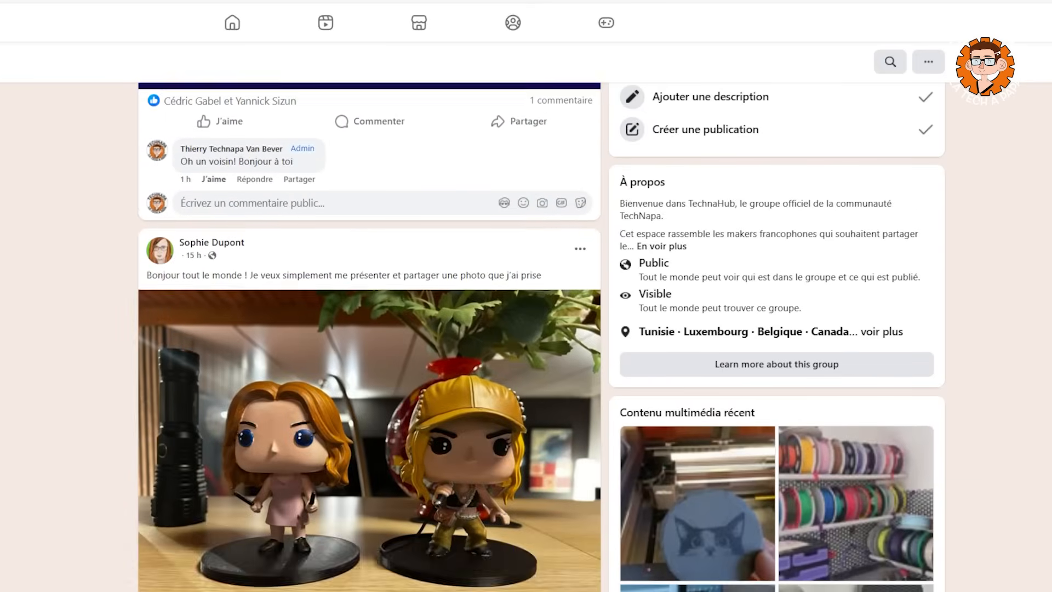
{"action": "scroll", "coordinate": [369, 337], "scroll_direction": "down", "scroll_amount": 20}
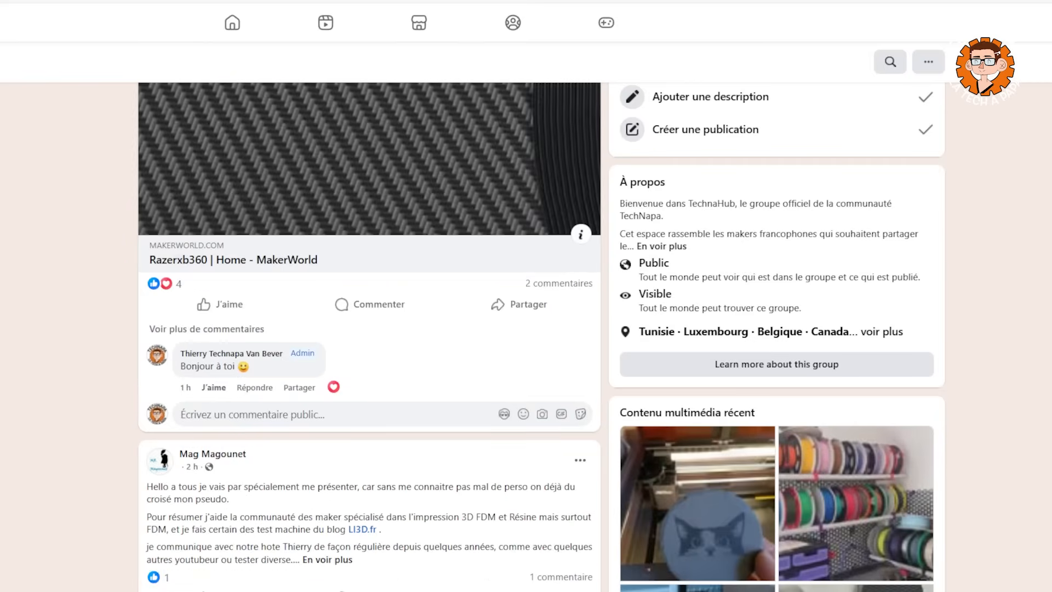
{"action": "scroll", "coordinate": [638, 213], "scroll_direction": "up", "scroll_amount": 20}
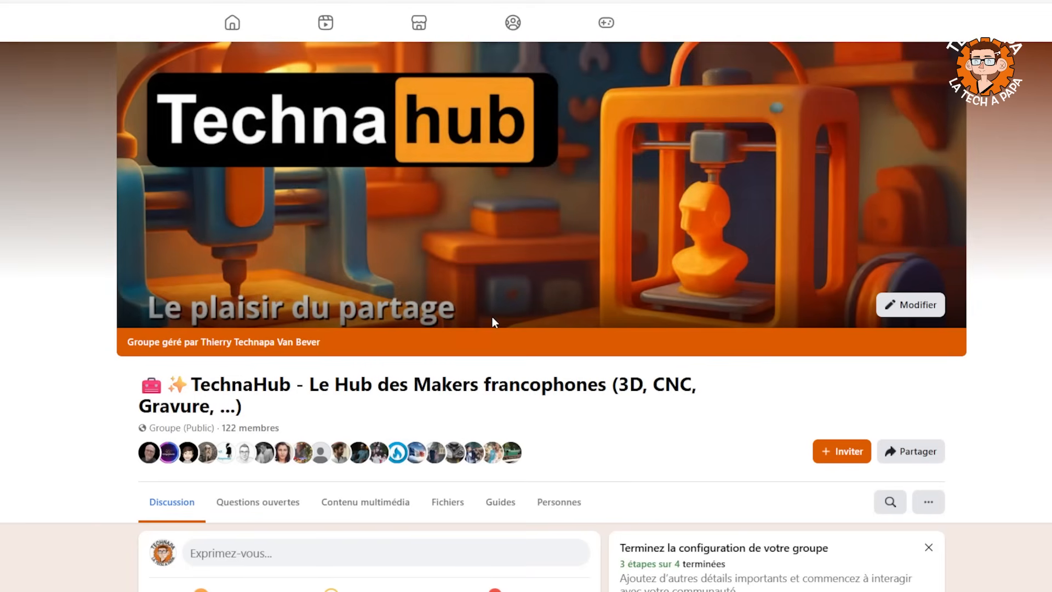
Switch to MakerWorld's MakerLab and start a new creation with the Toile Chroma modelling tool.
{"action": "key", "text": "alt+Tab"}
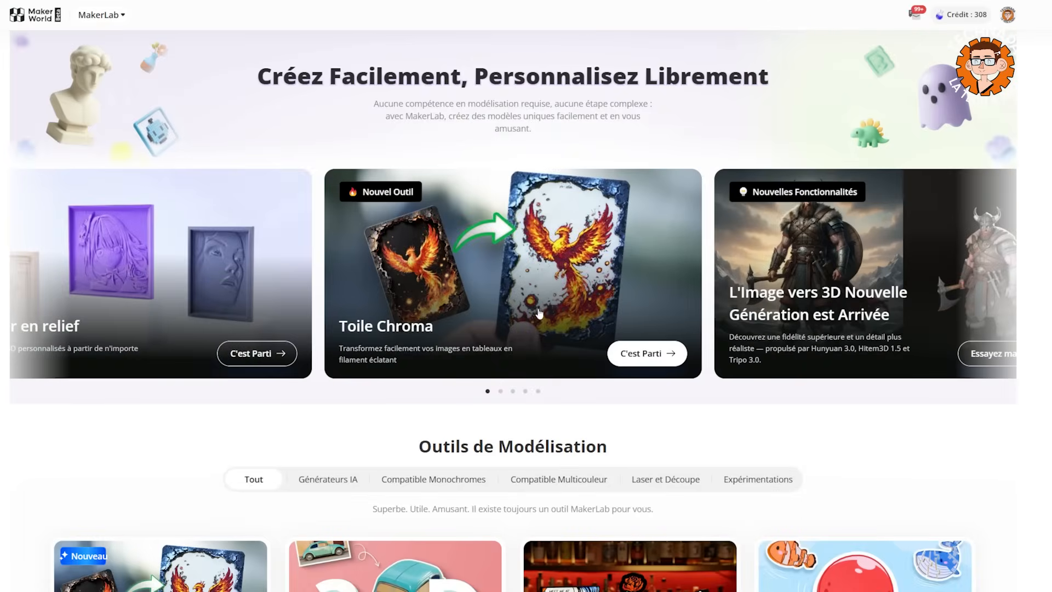
{"action": "scroll", "coordinate": [265, 195], "scroll_direction": "down", "scroll_amount": 5}
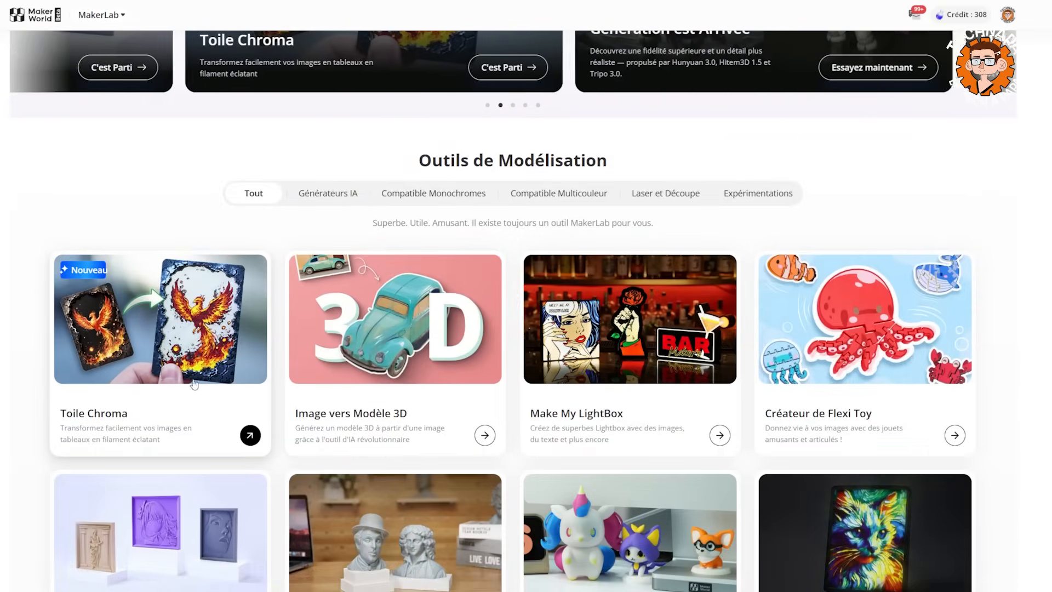
{"action": "left_click", "coordinate": [123, 351]}
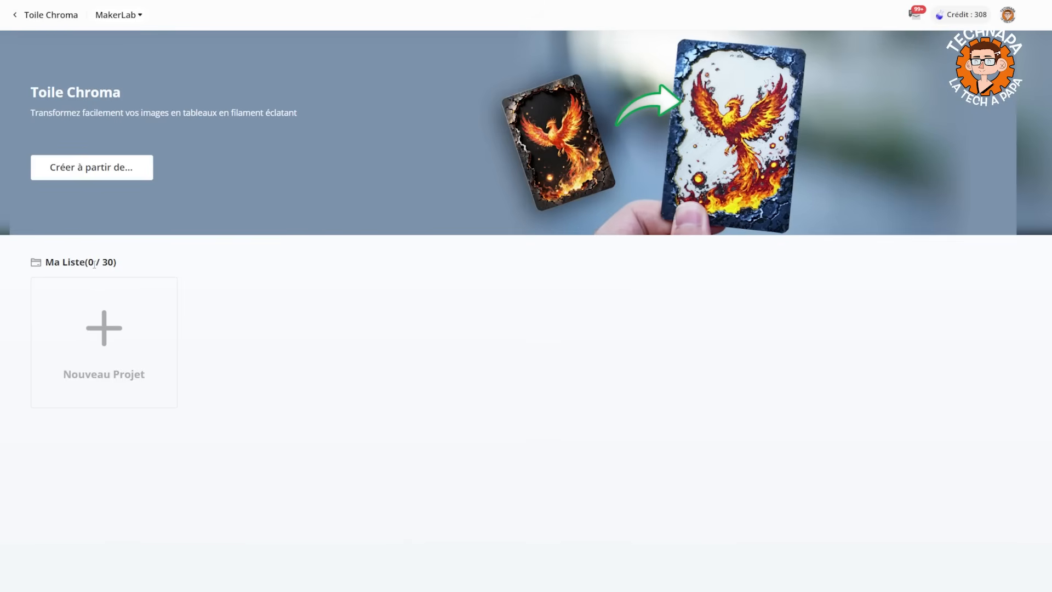
{"action": "left_click", "coordinate": [94, 174]}
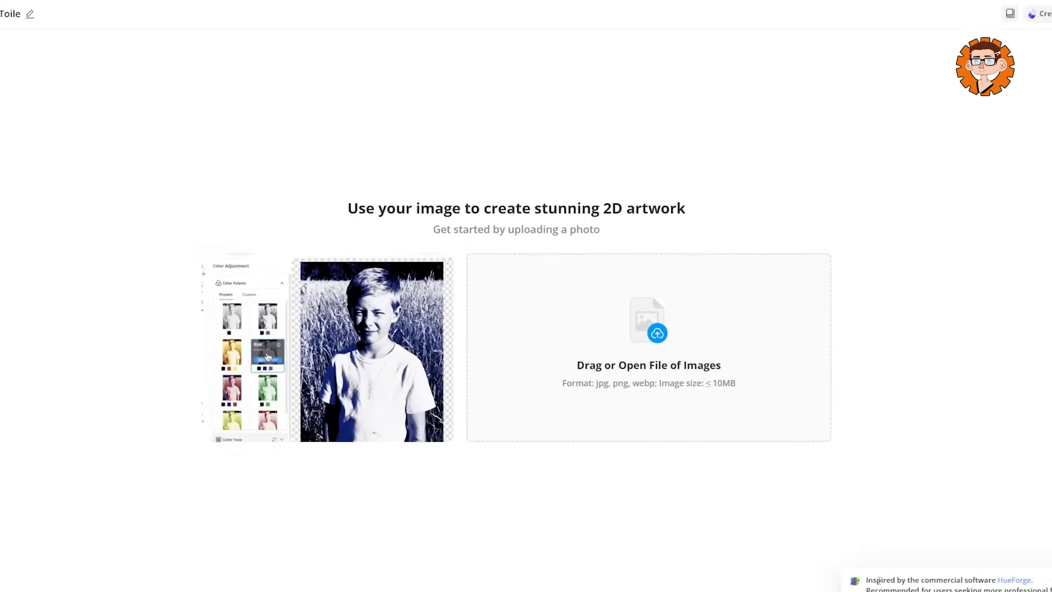
{"action": "left_click_drag", "start_coordinate": [868, 579], "coordinate": [1034, 585]}
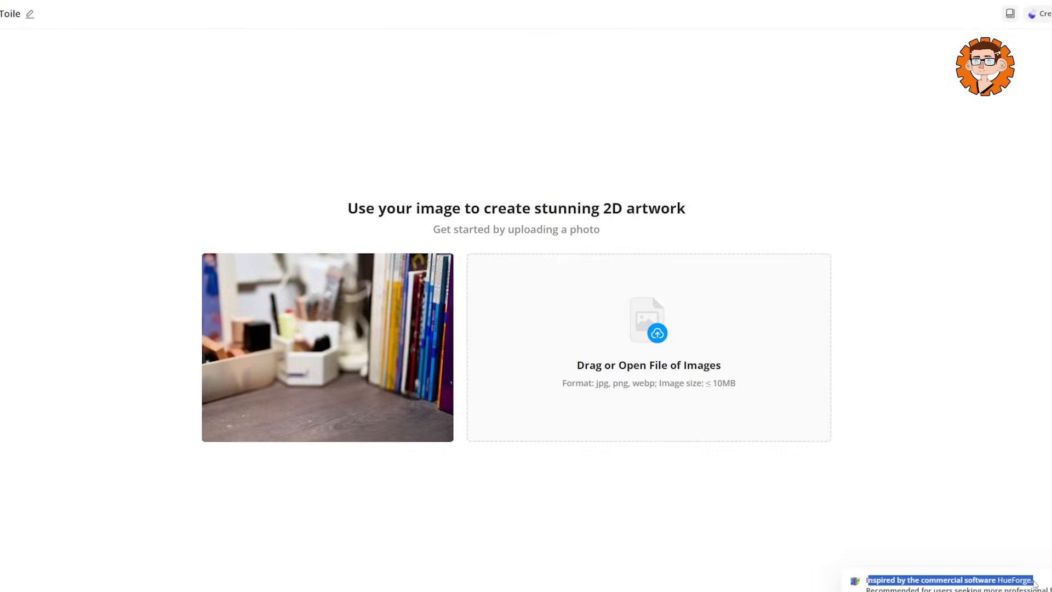
{"action": "left_click", "coordinate": [1048, 582]}
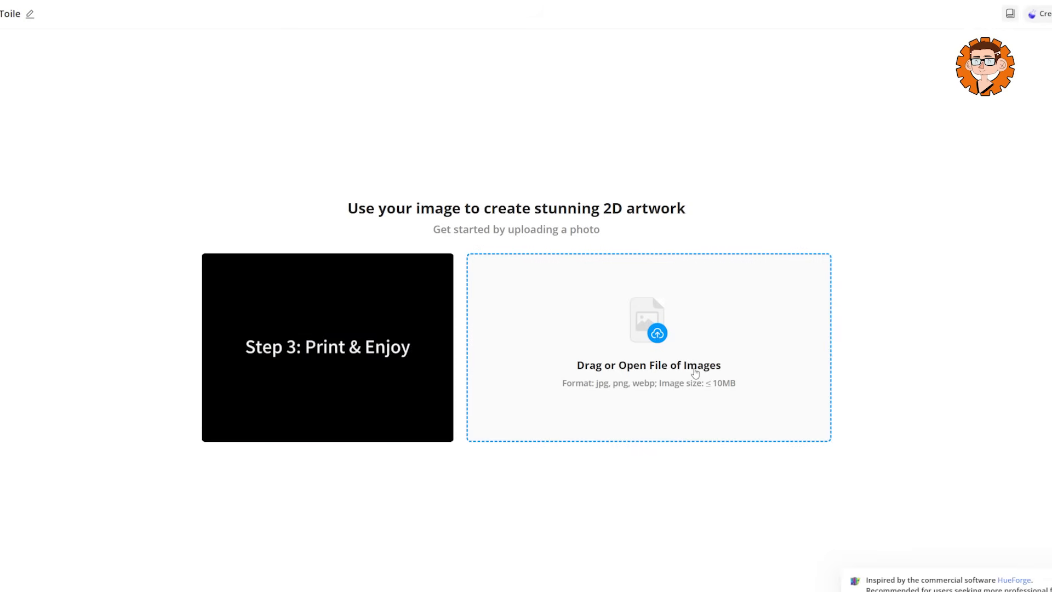
Upload the image of the crouching cartoon character beside a chair and start creating the 2D artwork.
{"action": "left_click", "coordinate": [656, 334]}
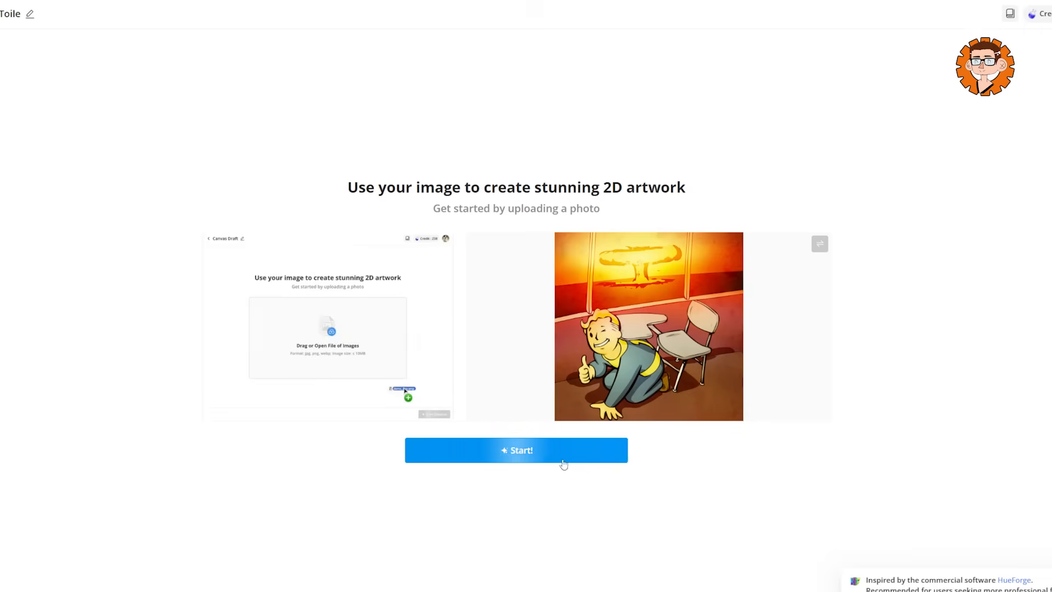
{"action": "left_click", "coordinate": [533, 451]}
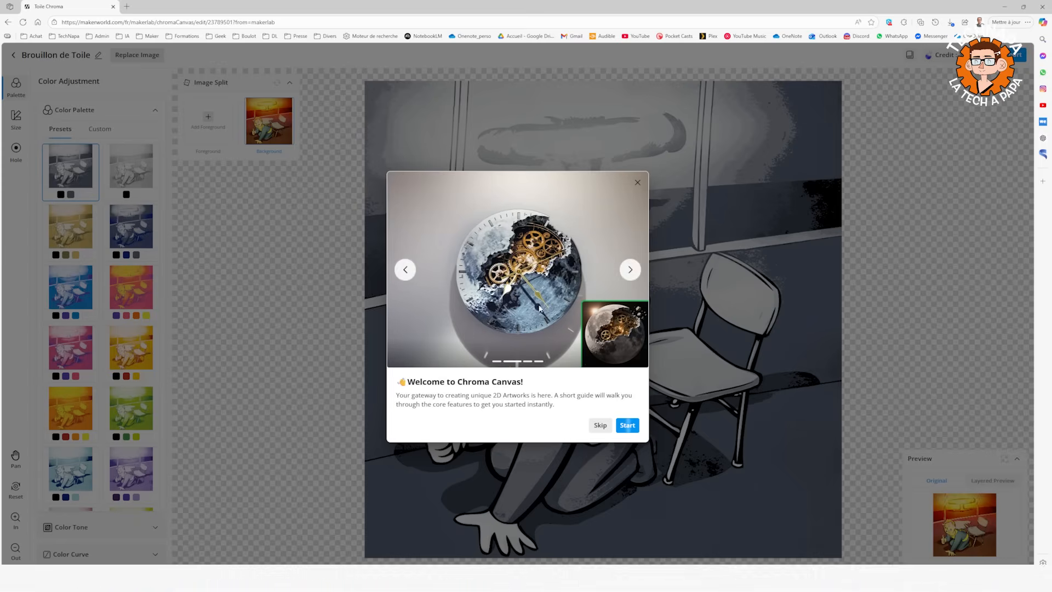
Start the introductory guide and advance through the palette, image tuning and curve steps to the dimensions step.
{"action": "left_click", "coordinate": [628, 426]}
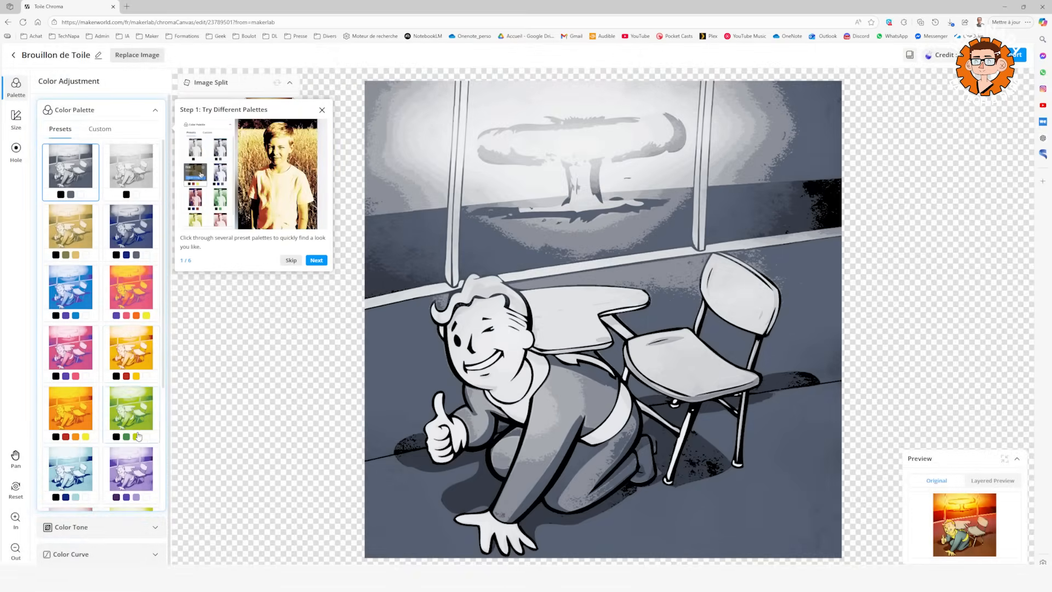
{"action": "left_click", "coordinate": [316, 260]}
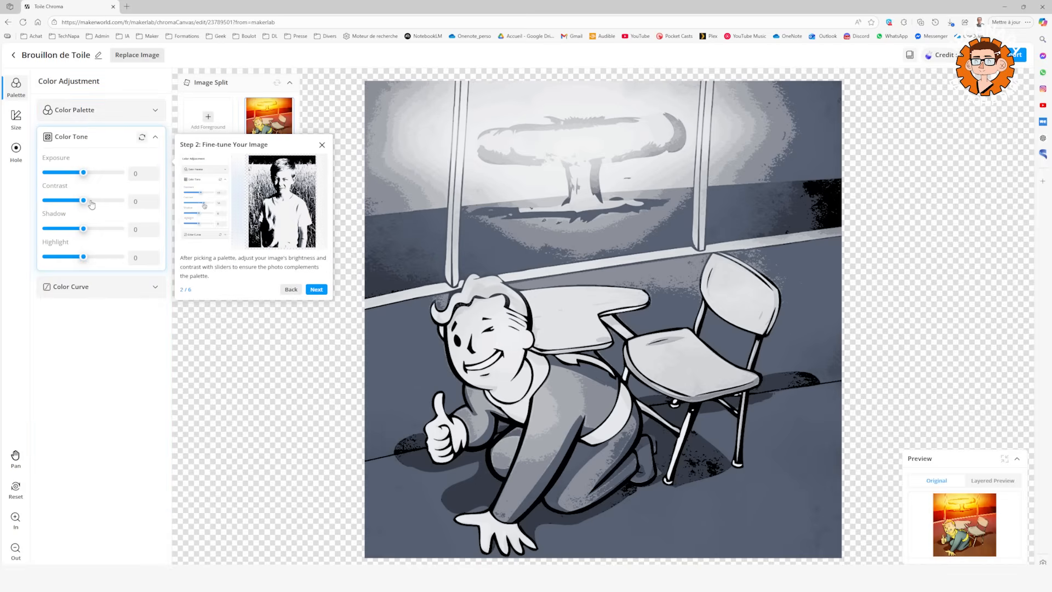
{"action": "left_click", "coordinate": [316, 283]}
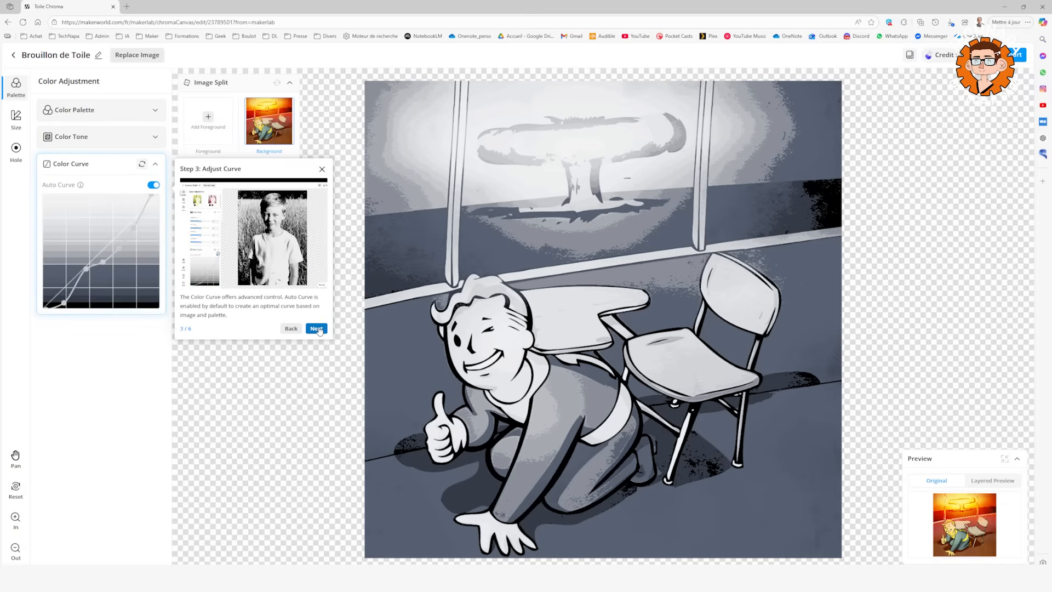
{"action": "left_click", "coordinate": [317, 329]}
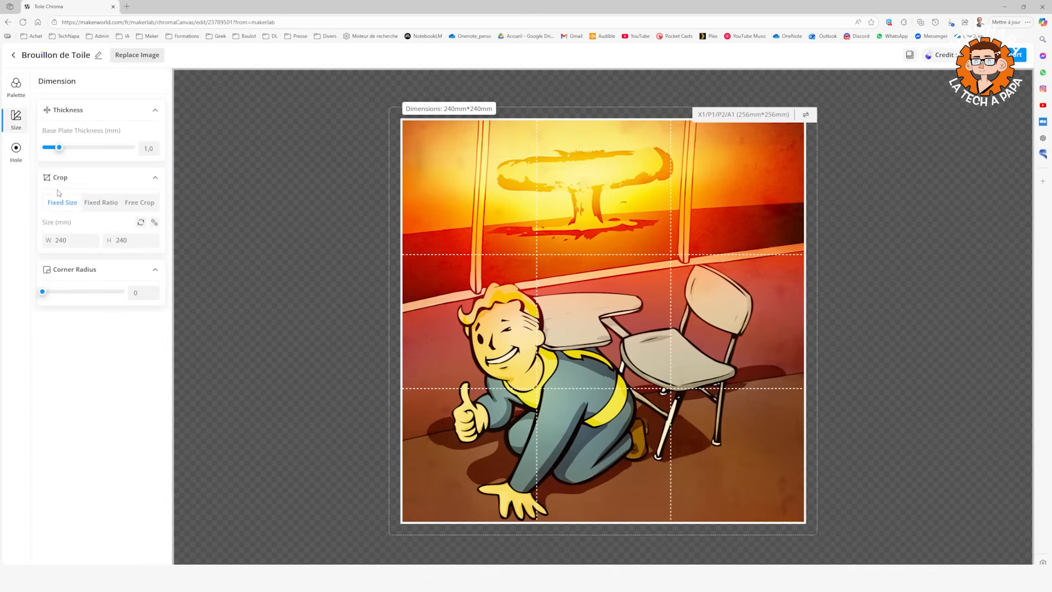
Try the fixed-size and fixed-ratio crop modes, and free-crop the image to about 94 × 94 mm around the character.
{"action": "left_click", "coordinate": [89, 207]}
{"action": "left_click", "coordinate": [65, 206]}
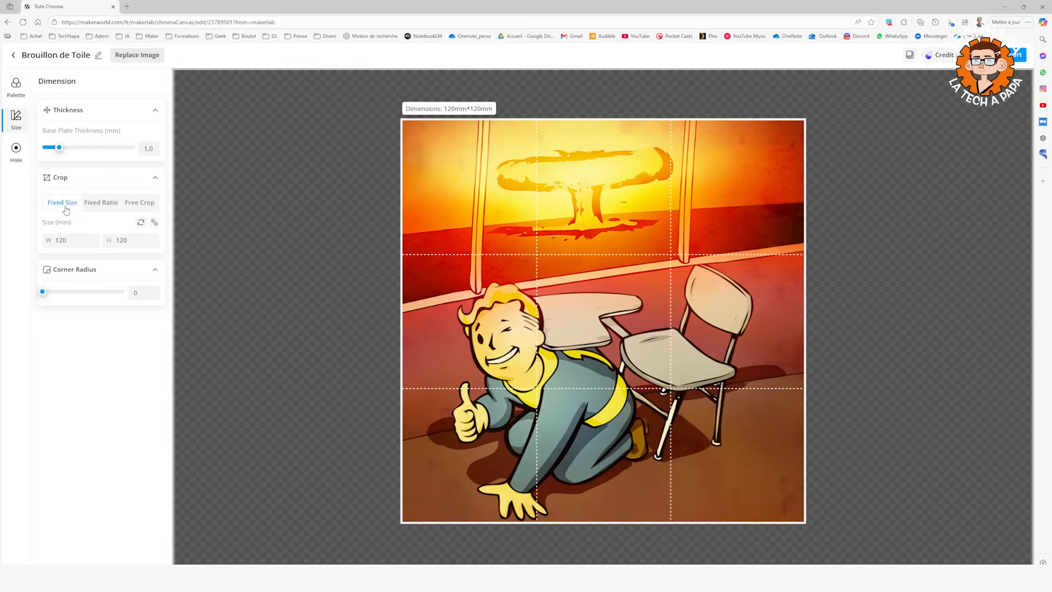
{"action": "left_click", "coordinate": [95, 206]}
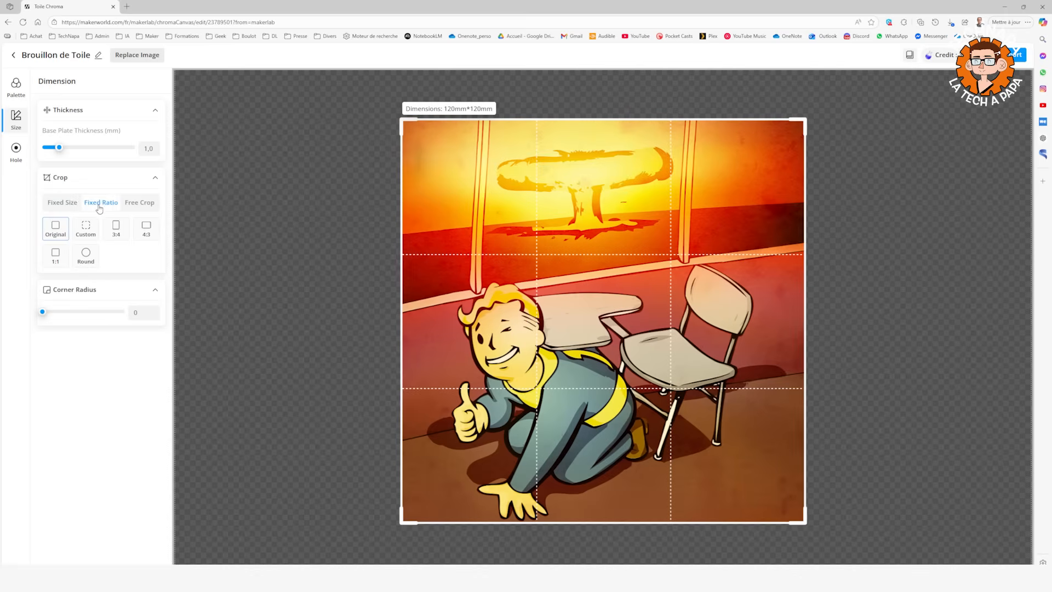
{"action": "left_click", "coordinate": [146, 206]}
{"action": "left_click_drag", "start_coordinate": [406, 123], "coordinate": [500, 215]}
{"action": "left_click_drag", "start_coordinate": [421, 172], "coordinate": [610, 283]}
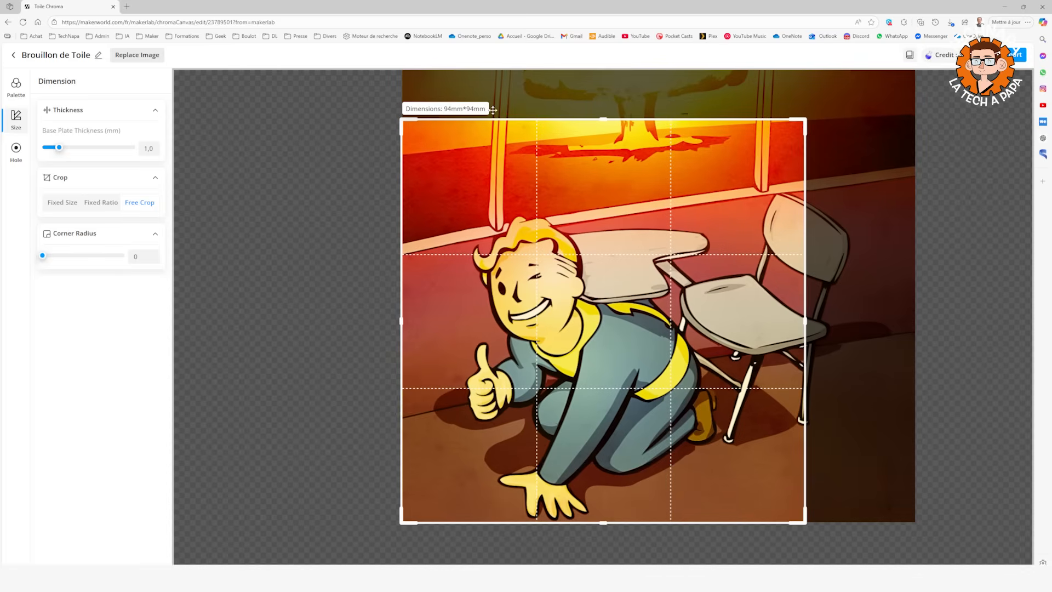
Crop the image with a fixed 3:4 ratio, enlarging the model to about 109 × 145 mm.
{"action": "left_click", "coordinate": [84, 198]}
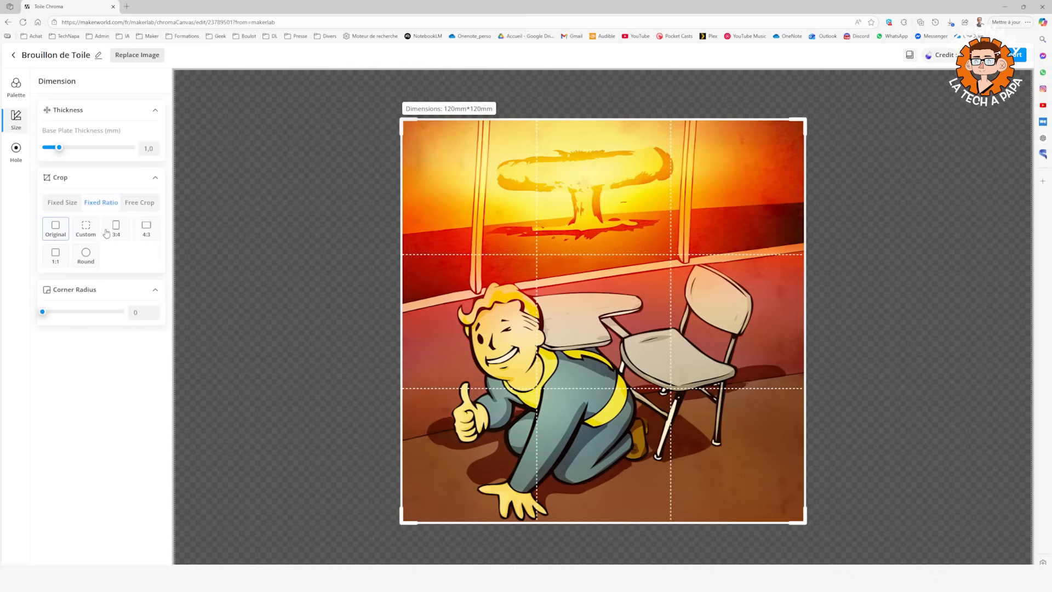
{"action": "left_click", "coordinate": [86, 233]}
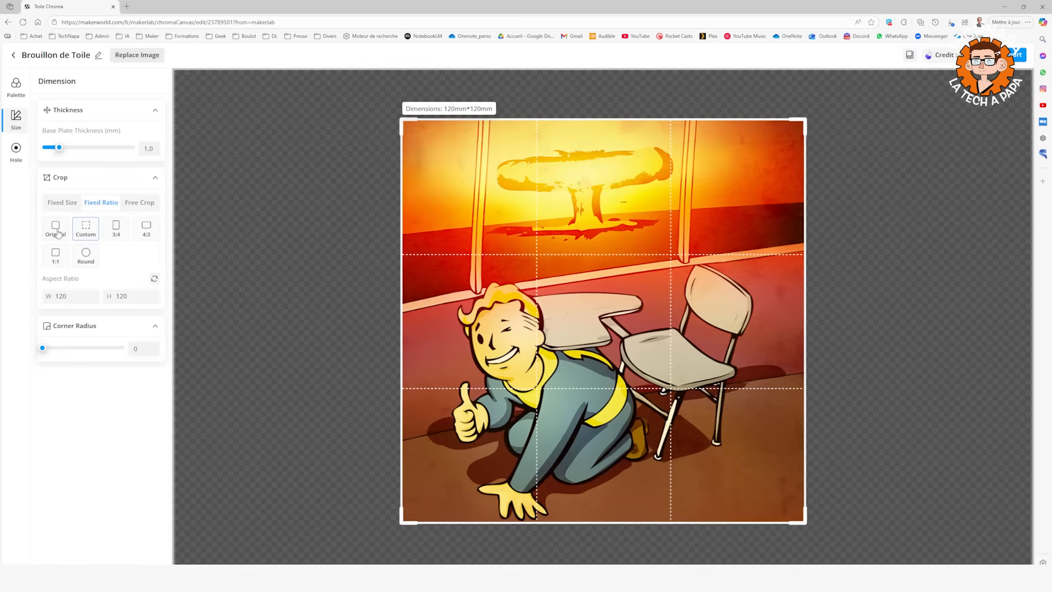
{"action": "scroll", "coordinate": [634, 258], "scroll_direction": "down", "scroll_amount": 2}
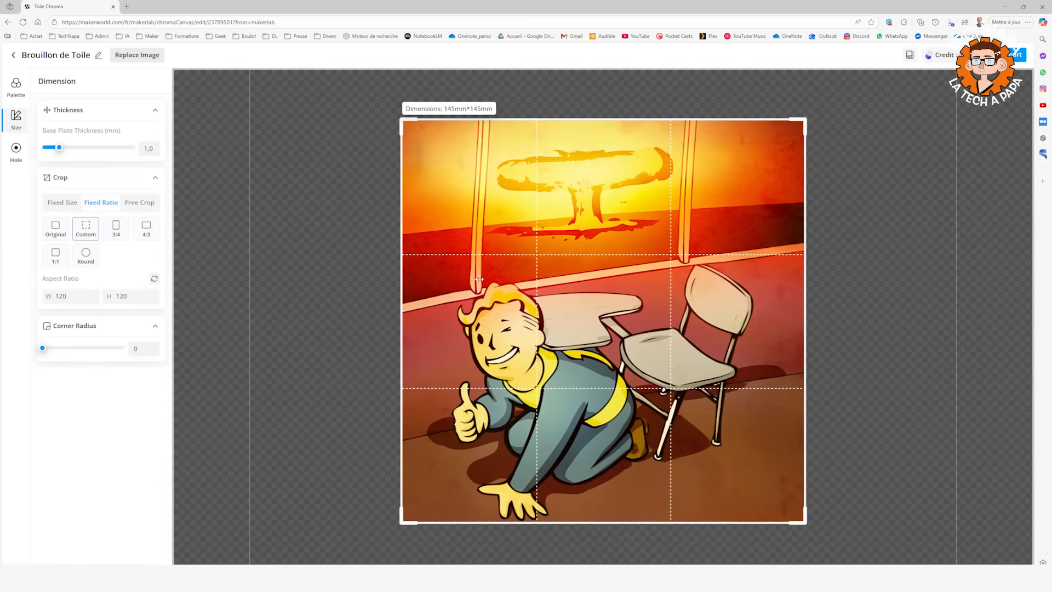
{"action": "left_click", "coordinate": [116, 229]}
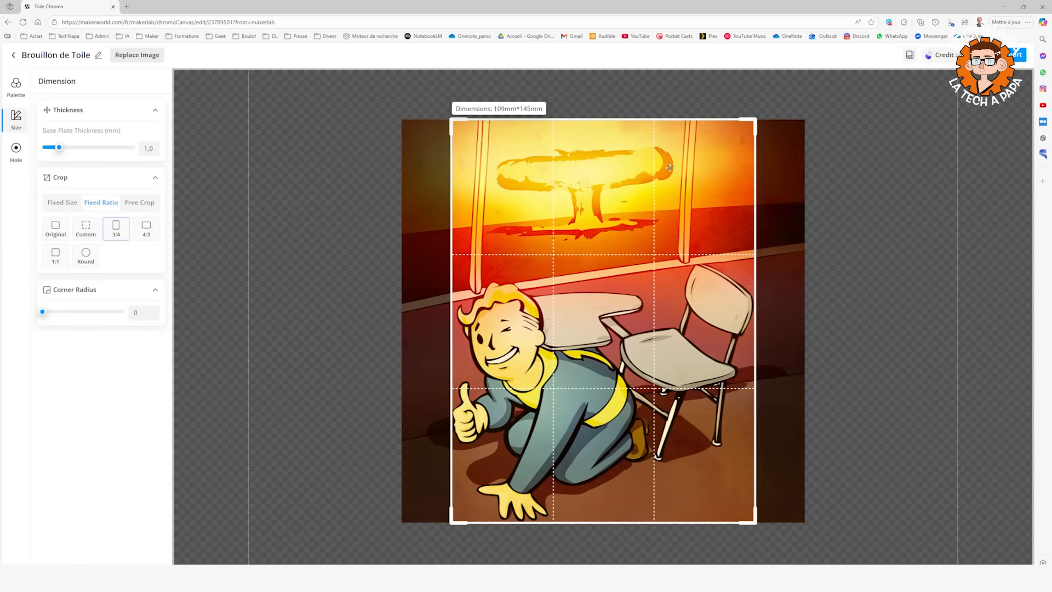
Try the round crop with a fixed ratio, resizing it to about 87 × 87 mm around the character.
{"action": "scroll", "coordinate": [659, 175], "scroll_direction": "up", "scroll_amount": 4}
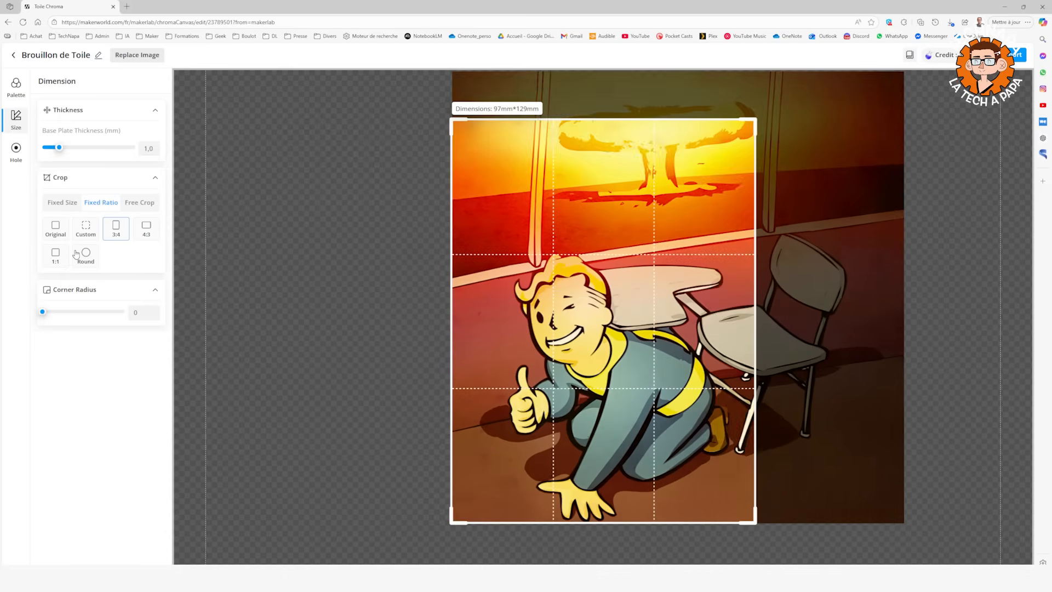
{"action": "left_click", "coordinate": [77, 255]}
{"action": "left_click_drag", "start_coordinate": [833, 482], "coordinate": [705, 419]}
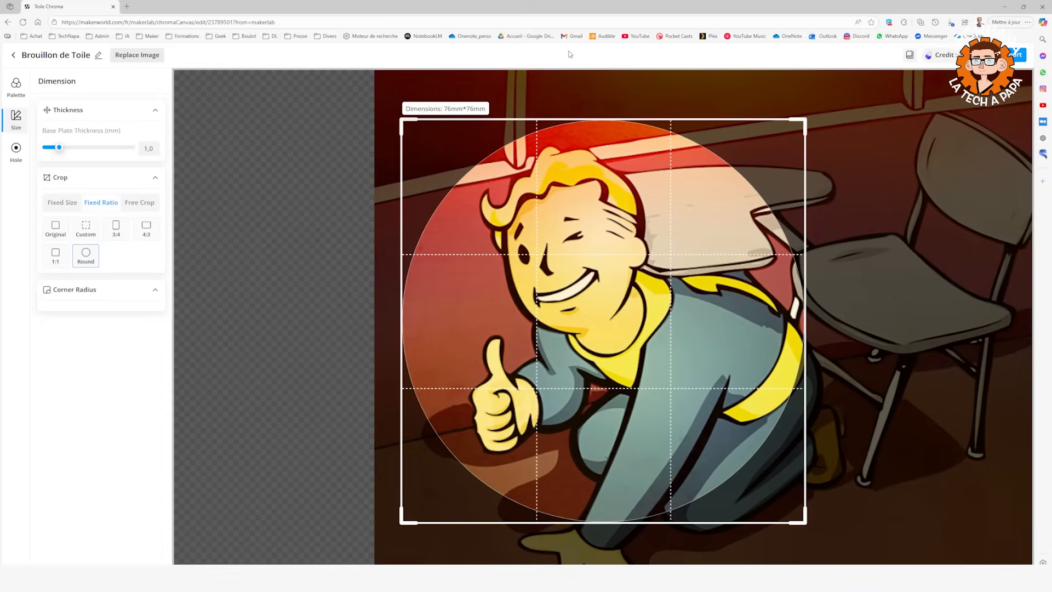
{"action": "left_click_drag", "start_coordinate": [804, 122], "coordinate": [885, 83]}
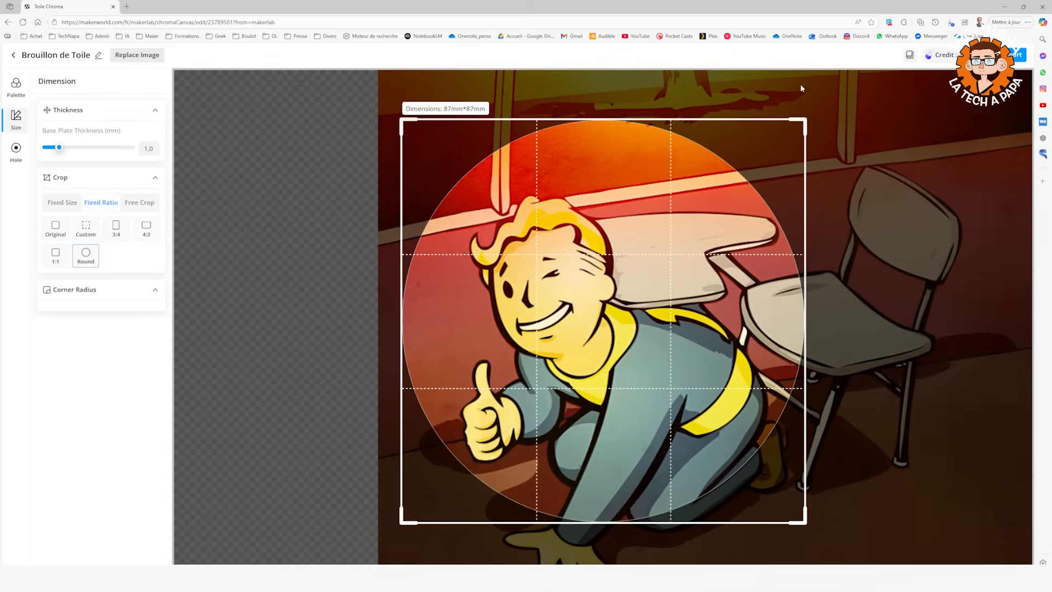
Switch to a fixed crop size and set it to 240 mm wide by 240 mm high.
{"action": "left_click", "coordinate": [62, 203]}
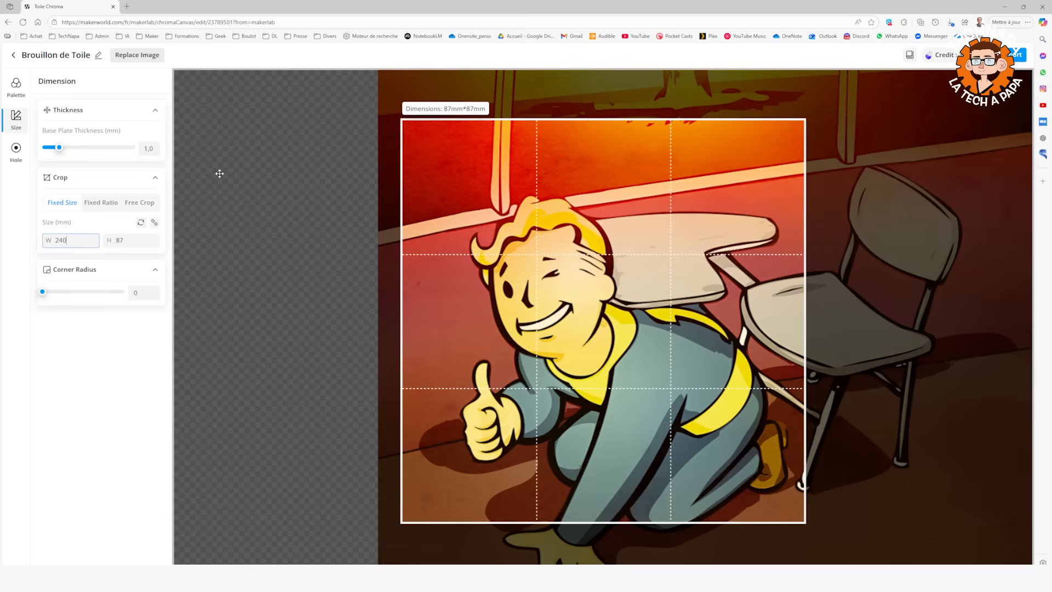
{"action": "key", "text": "Tab"}
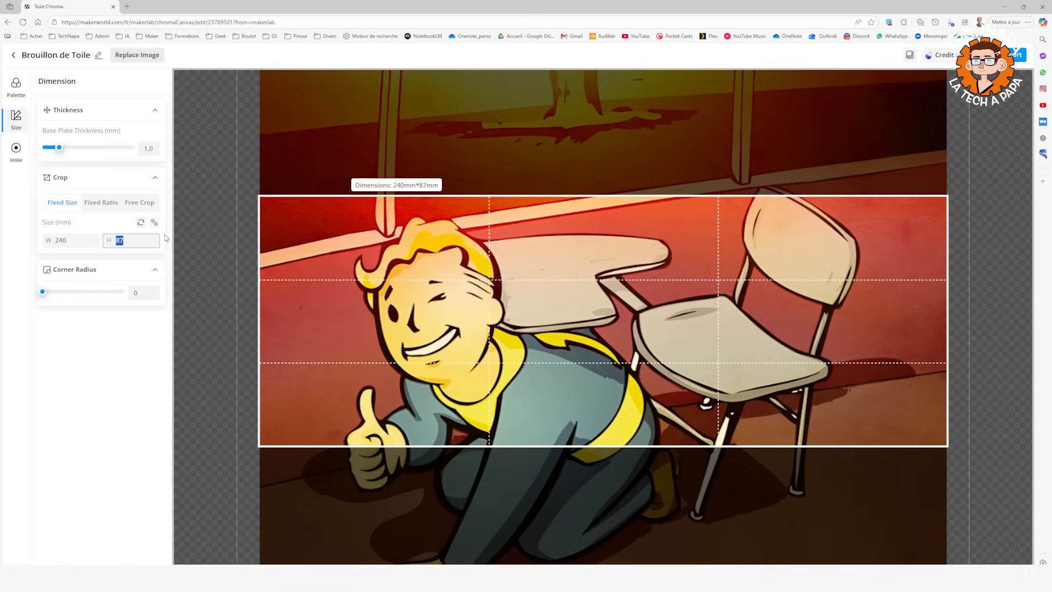
{"action": "key", "text": "Tab"}
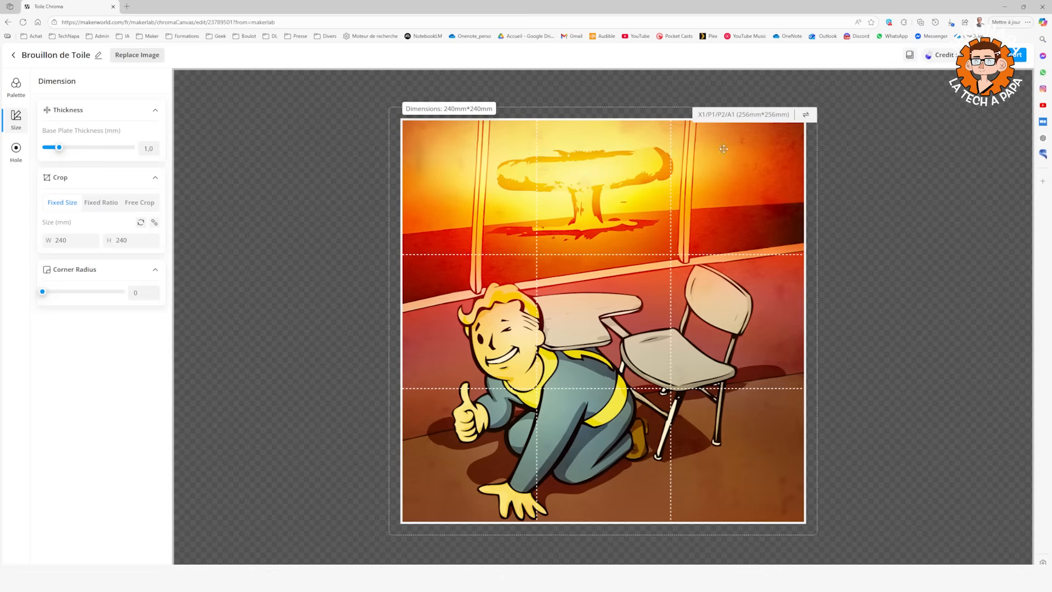
Select the H2D(Pro) 300 × 320 mm print plate and enlarge the fixed crop size to 270 × 270 mm.
{"action": "left_click", "coordinate": [805, 117]}
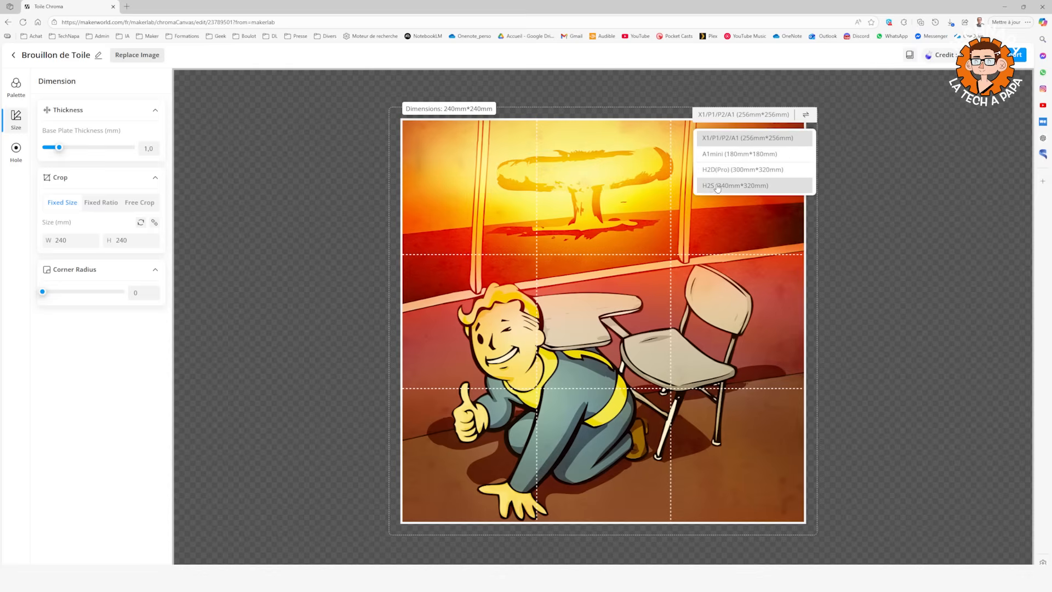
{"action": "left_click", "coordinate": [729, 174]}
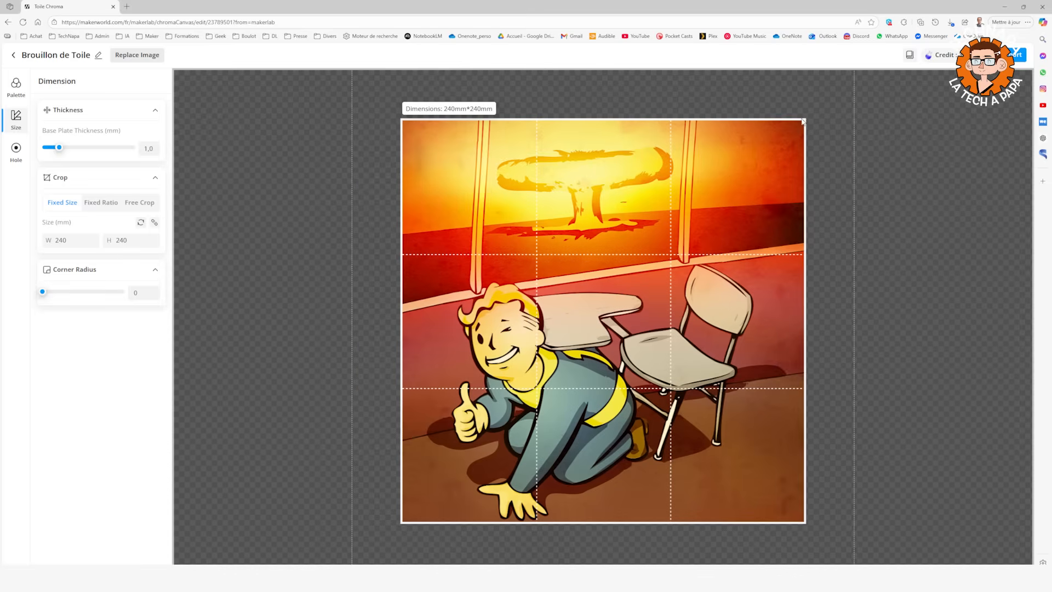
{"action": "left_click", "coordinate": [45, 240]}
Switch to free cropping and round the artwork's corners with a corner radius of 5.
{"action": "left_click", "coordinate": [140, 203]}
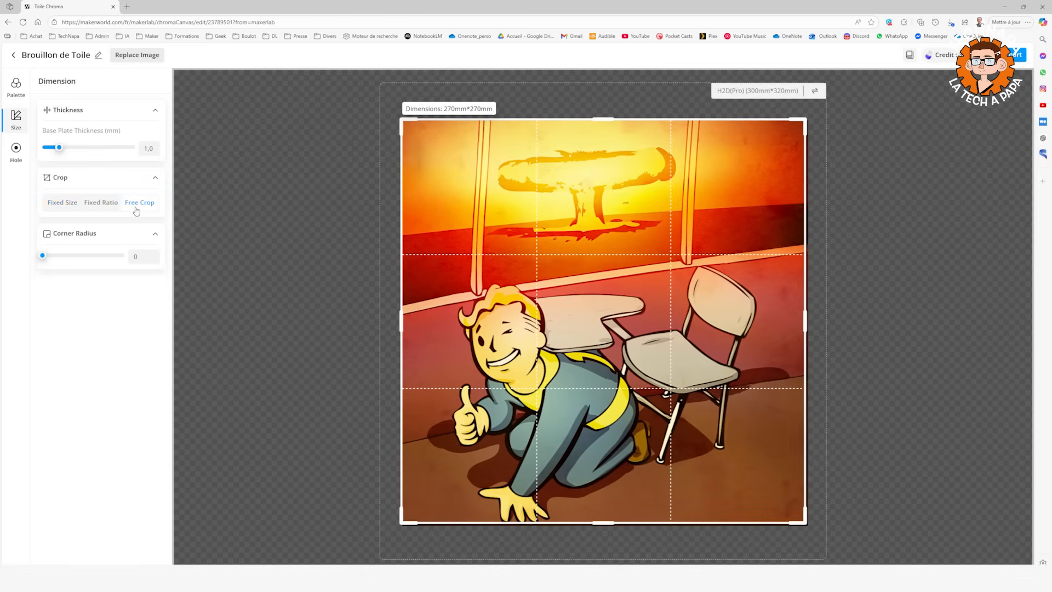
{"action": "left_click_drag", "start_coordinate": [42, 256], "coordinate": [47, 257]}
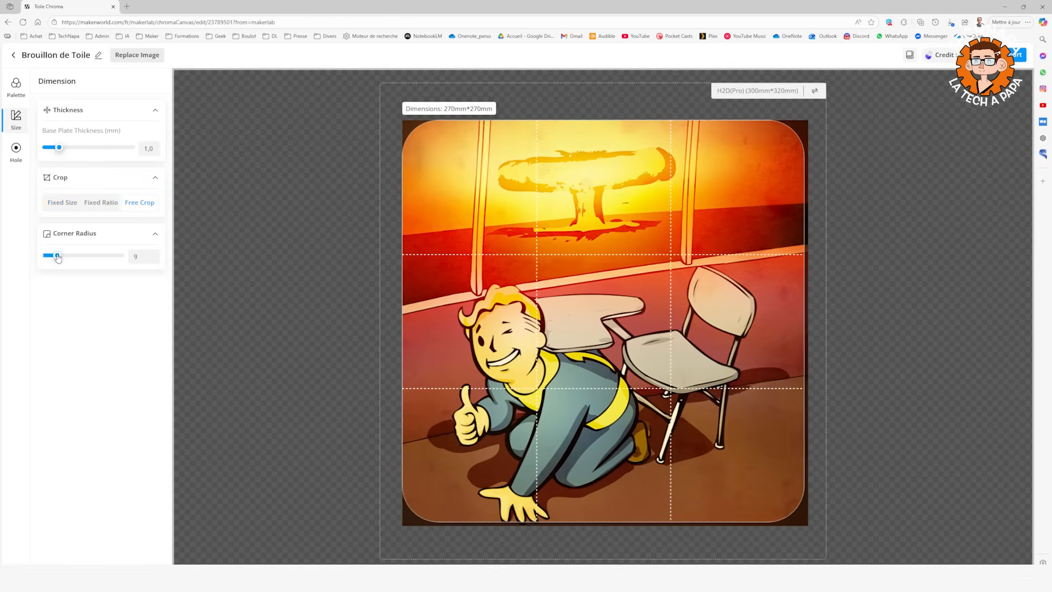
{"action": "left_click_drag", "start_coordinate": [48, 259], "coordinate": [50, 257]}
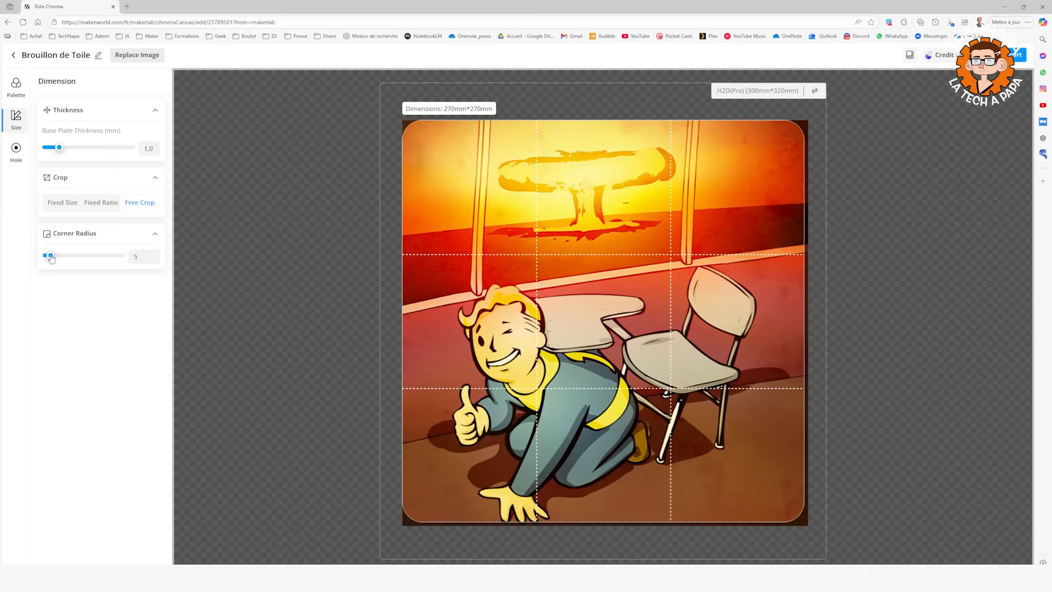
Resize the free crop from its upper-left corner, trying about 265 × 265 mm, and adjust the base plate thickness.
{"action": "left_click_drag", "start_coordinate": [414, 120], "coordinate": [421, 127]}
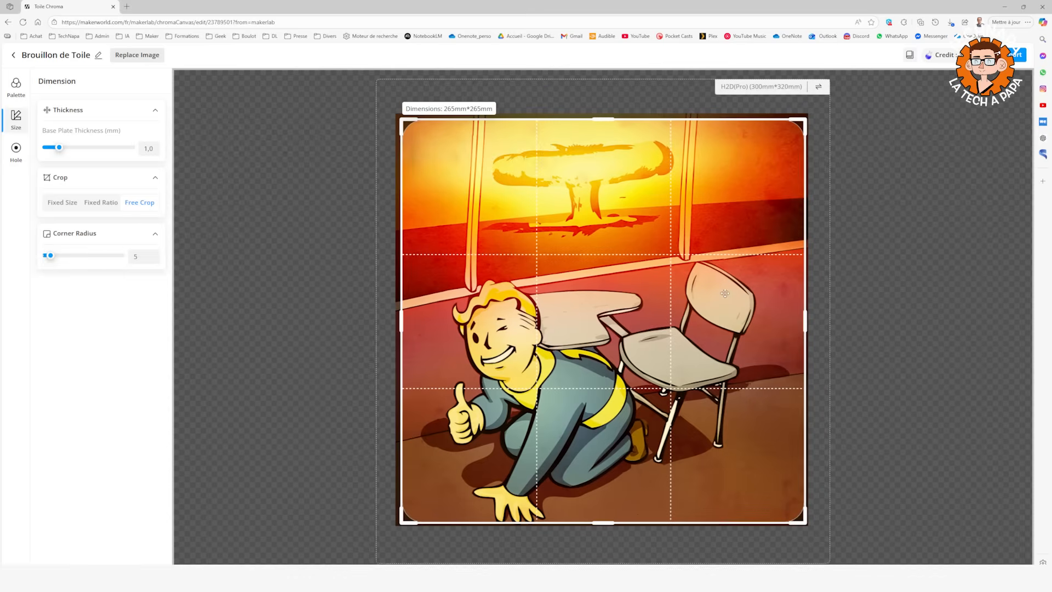
{"action": "mouse_move", "coordinate": [60, 147]}
{"action": "left_mouse_down"}
{"action": "mouse_move", "coordinate": [39, 149]}
{"action": "mouse_move", "coordinate": [163, 143]}
{"action": "mouse_move", "coordinate": [62, 152]}
{"action": "left_mouse_up"}
{"action": "left_click_drag", "start_coordinate": [407, 121], "coordinate": [394, 109]}
Examine the preset color palettes and the custom palette section for the artwork.
{"action": "left_click", "coordinate": [15, 84]}
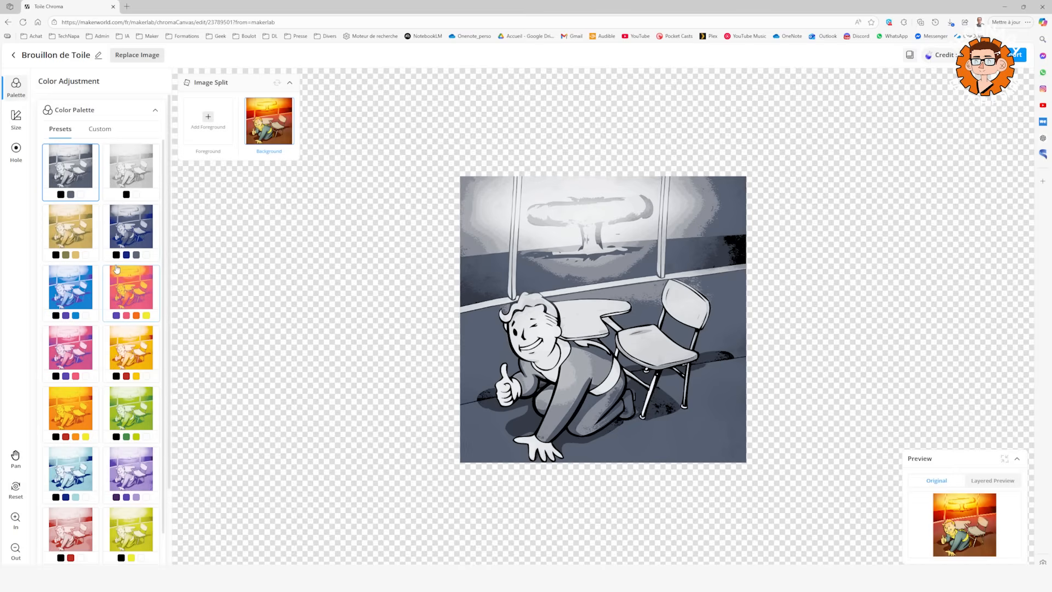
{"action": "scroll", "coordinate": [117, 268], "scroll_direction": "down", "scroll_amount": 2}
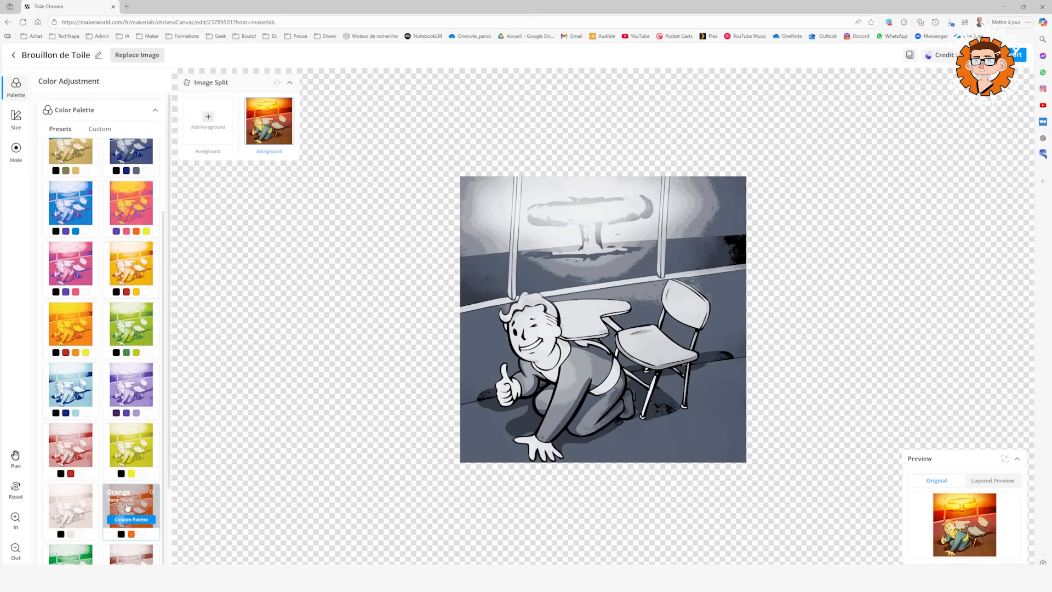
{"action": "scroll", "coordinate": [132, 533], "scroll_direction": "up", "scroll_amount": 2}
{"action": "scroll", "coordinate": [133, 518], "scroll_direction": "down", "scroll_amount": 2}
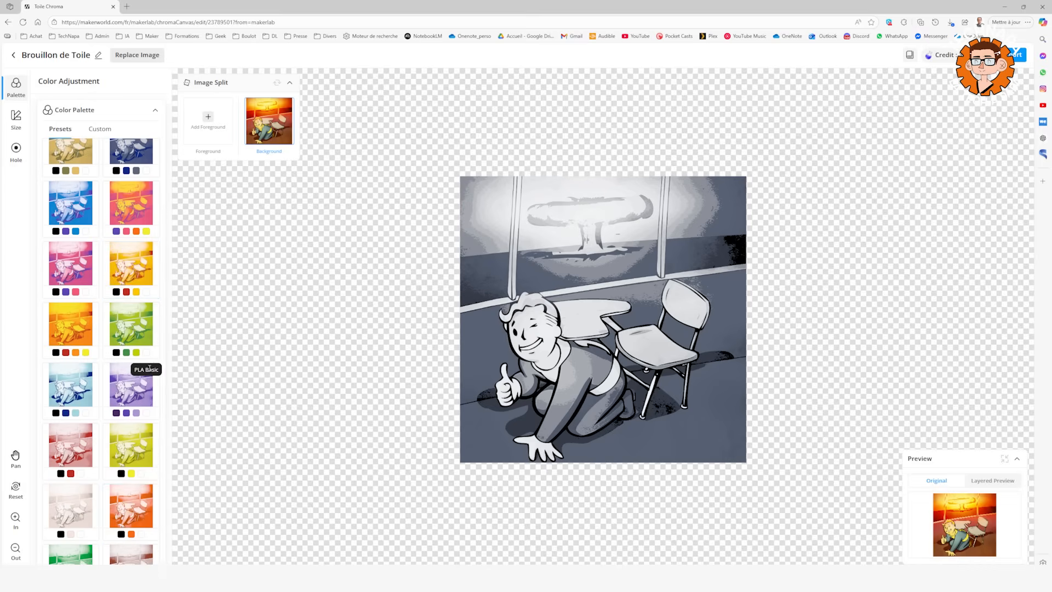
{"action": "scroll", "coordinate": [126, 274], "scroll_direction": "up", "scroll_amount": 2}
{"action": "left_click", "coordinate": [99, 128]}
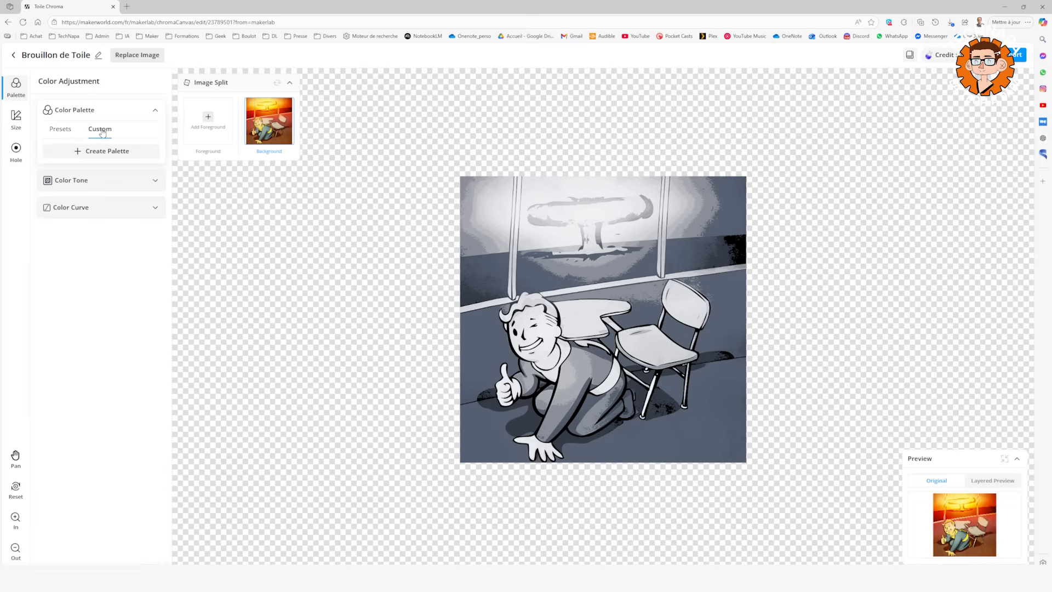
{"action": "left_click", "coordinate": [60, 129]}
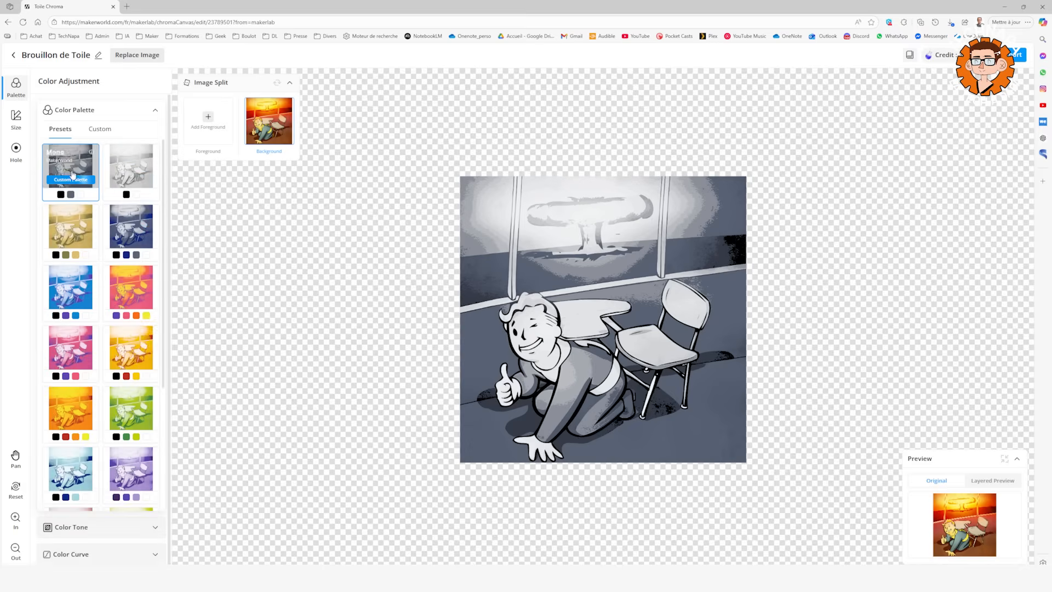
Preview the black-and-white preset palette and apply the four-color black, red, orange and yellow preset.
{"action": "left_click", "coordinate": [132, 171]}
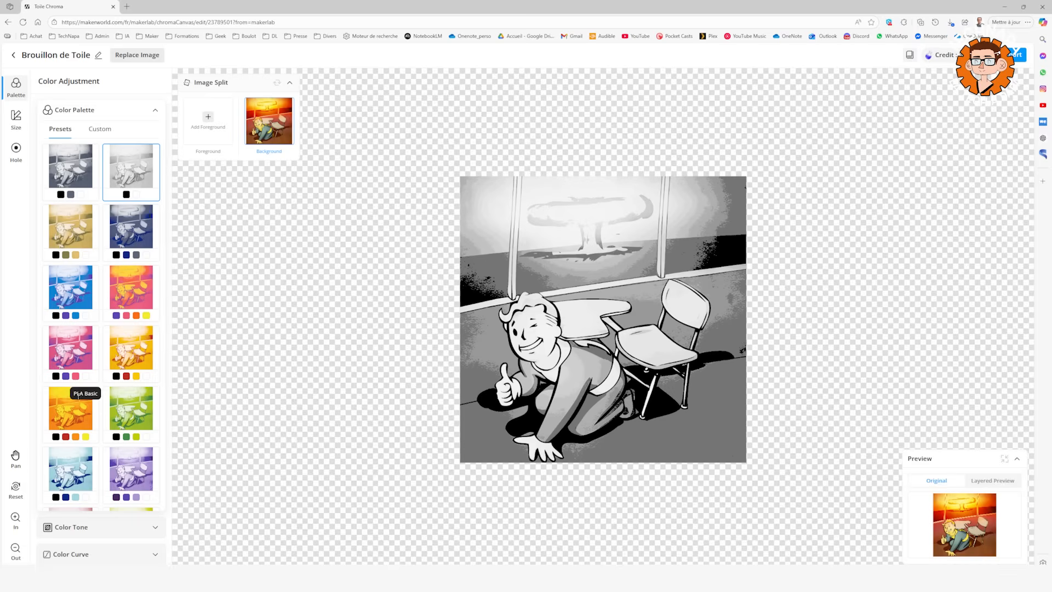
{"action": "left_click", "coordinate": [69, 403]}
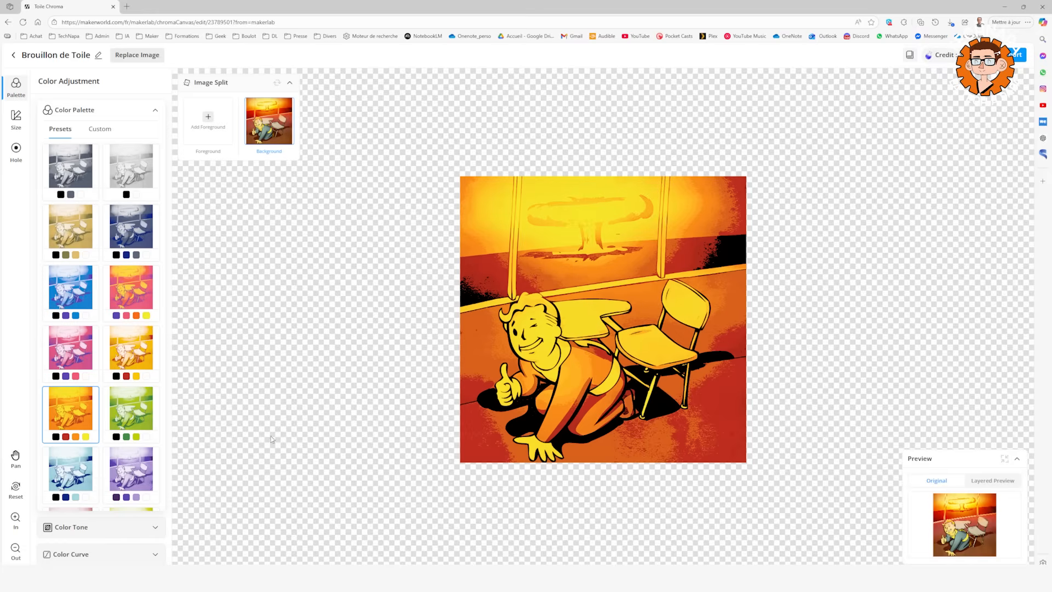
{"action": "scroll", "coordinate": [107, 449], "scroll_direction": "down", "scroll_amount": 3}
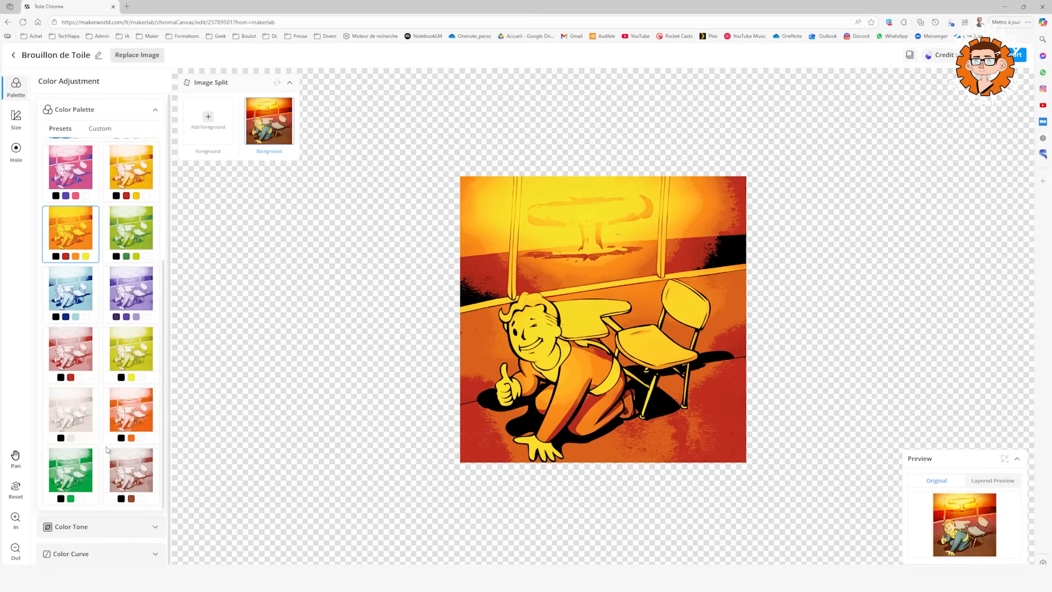
Adjust the color tone to exposure -7, contrast 32, shadow 53 and highlight 13.
{"action": "left_click", "coordinate": [104, 527]}
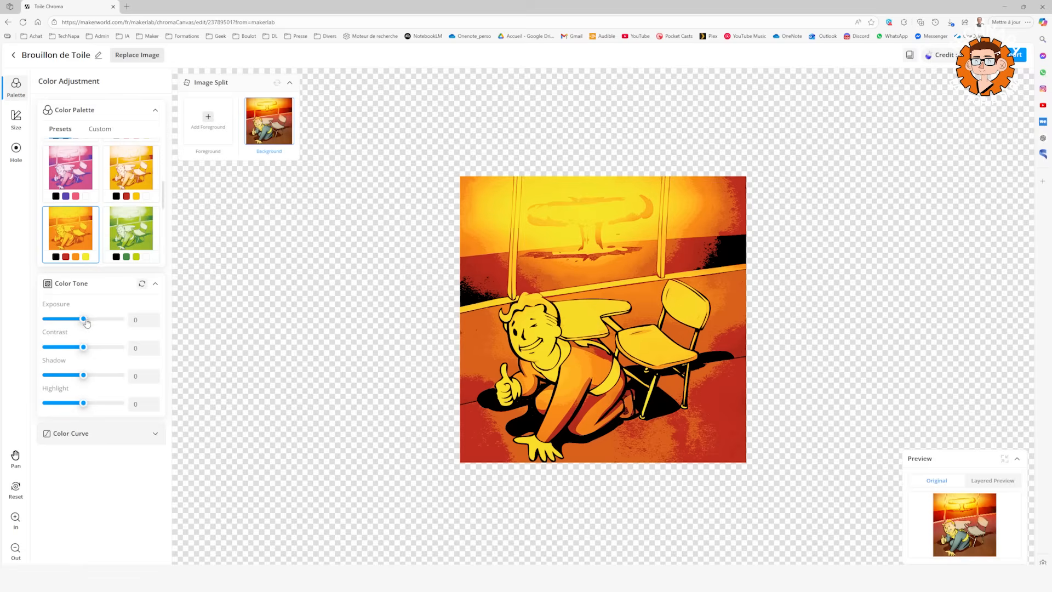
{"action": "left_click_drag", "start_coordinate": [84, 321], "coordinate": [90, 348]}
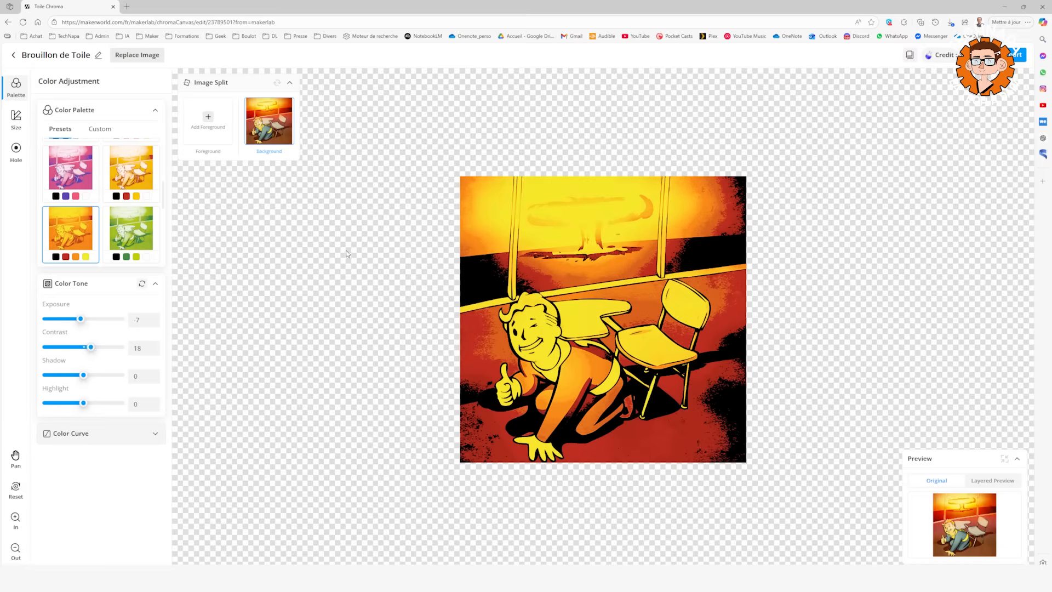
{"action": "left_click_drag", "start_coordinate": [83, 374], "coordinate": [98, 376]}
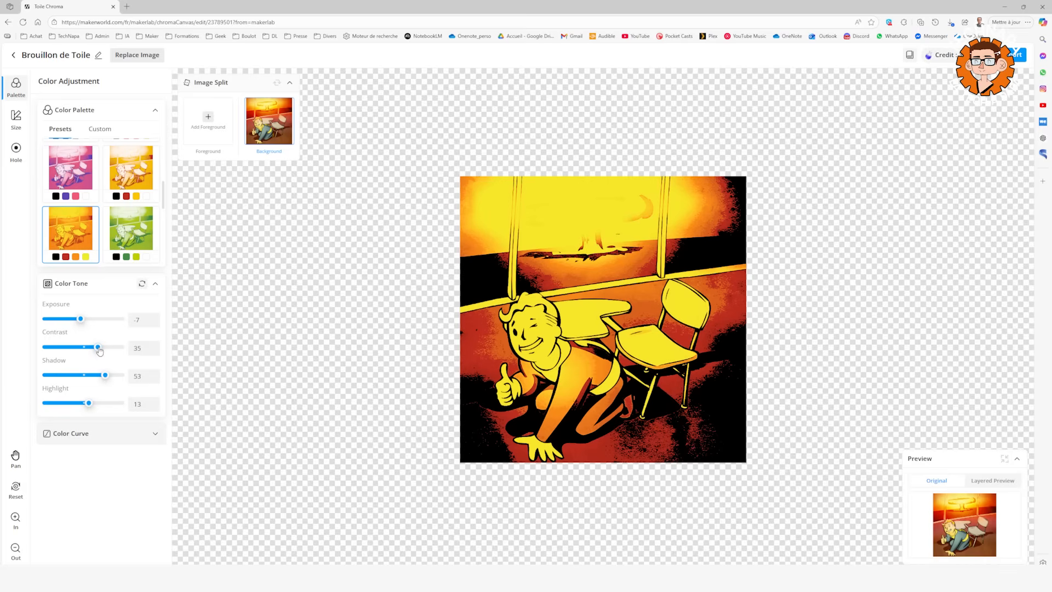
{"action": "left_click_drag", "start_coordinate": [98, 350], "coordinate": [97, 351]}
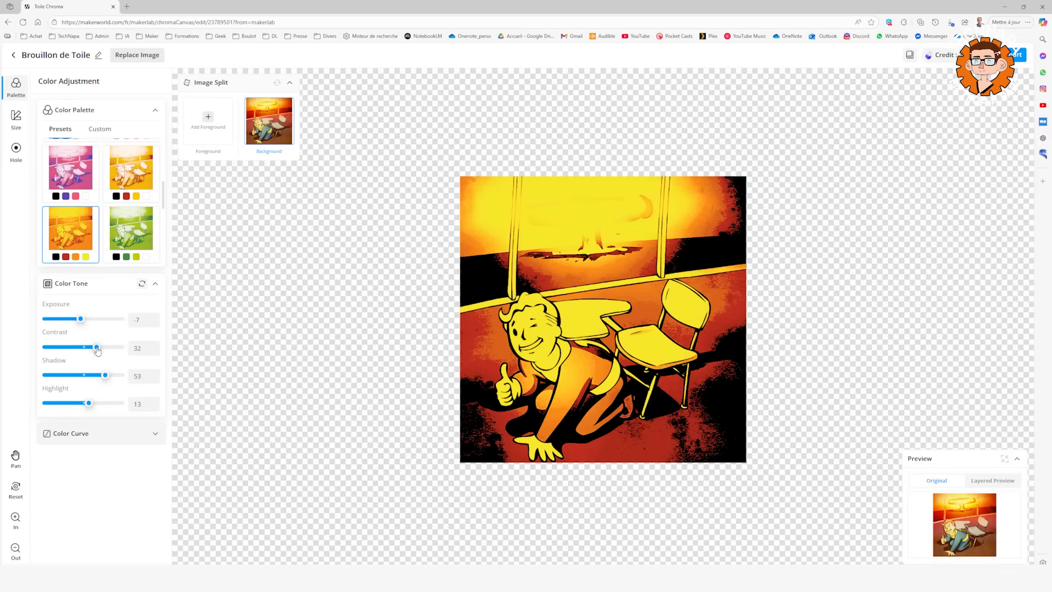
Turn off the automatic color curve and reshape the curve by moving its upper, middle and lowest points.
{"action": "left_click", "coordinate": [109, 433]}
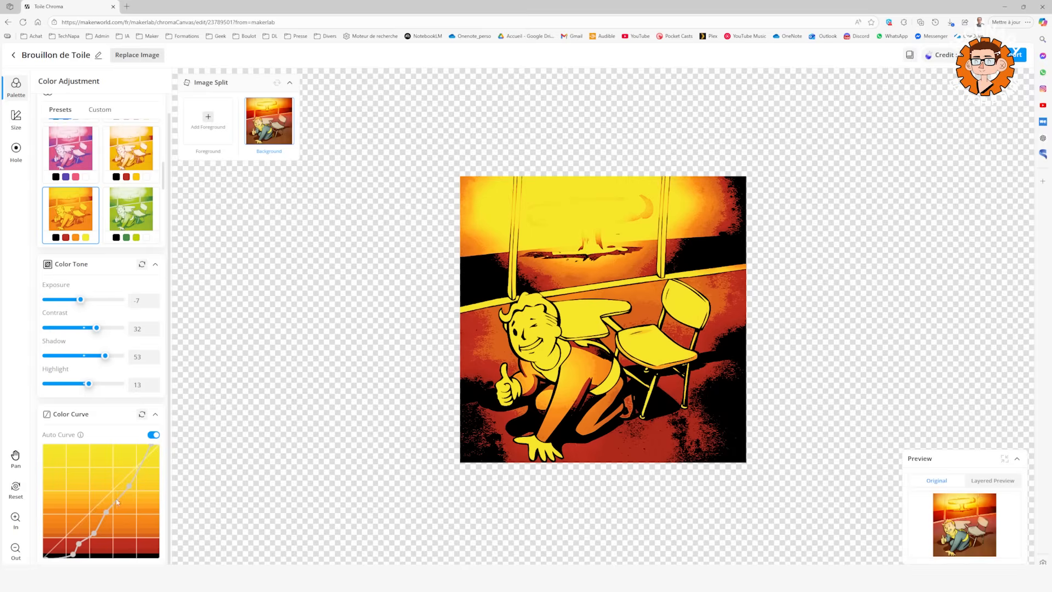
{"action": "left_click", "coordinate": [154, 434]}
{"action": "left_click_drag", "start_coordinate": [131, 487], "coordinate": [108, 520]}
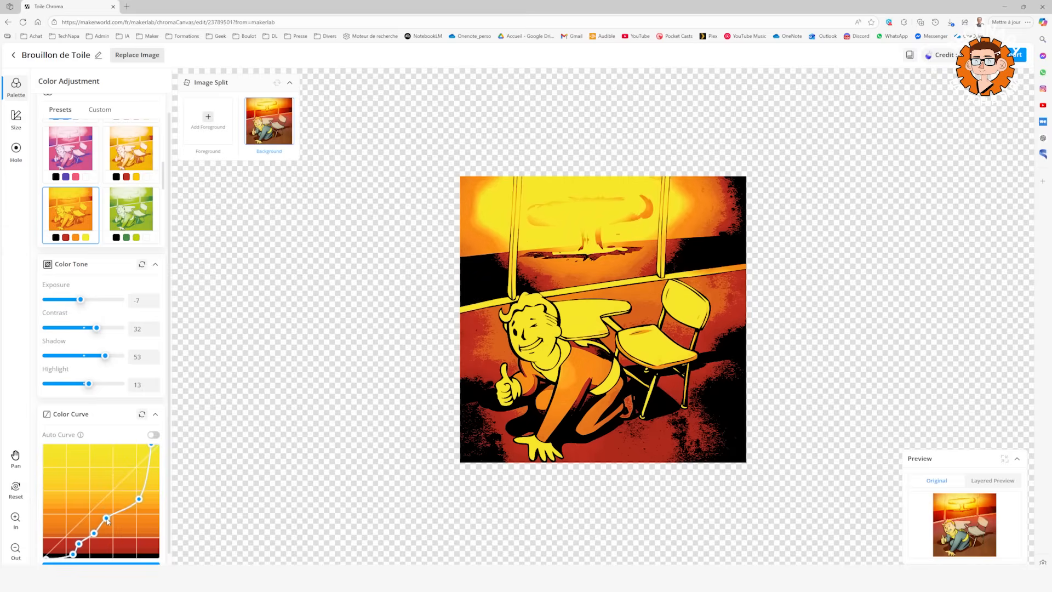
{"action": "mouse_move", "coordinate": [73, 554]}
{"action": "left_mouse_down"}
{"action": "mouse_move", "coordinate": [62, 544]}
{"action": "mouse_move", "coordinate": [74, 553]}
{"action": "left_mouse_up"}
{"action": "scroll", "coordinate": [199, 501], "scroll_direction": "down", "scroll_amount": 3}
{"action": "scroll", "coordinate": [197, 502], "scroll_direction": "up", "scroll_amount": 3}
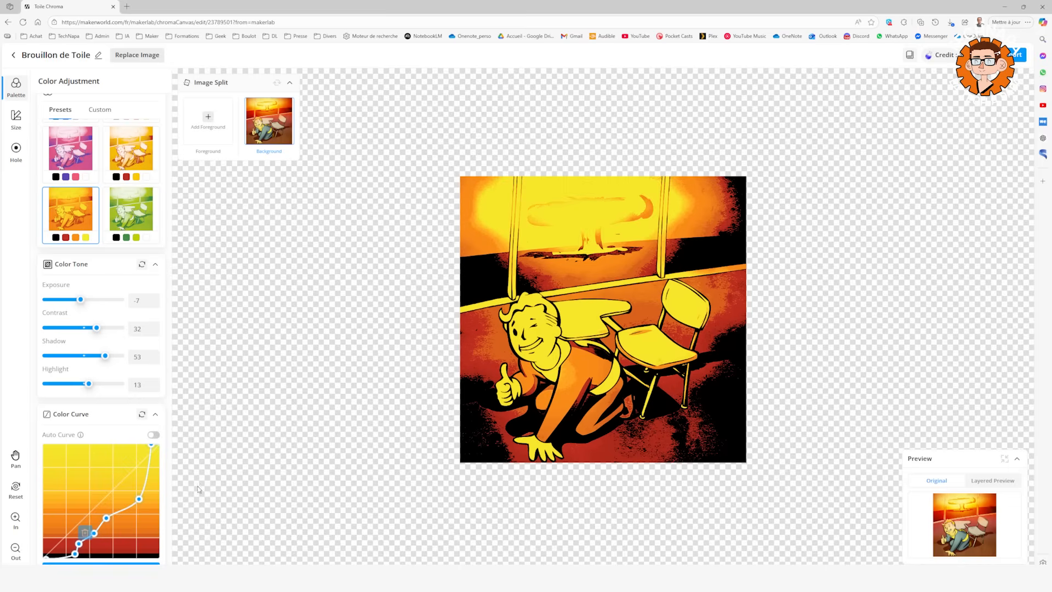
Create a custom palette from the current colors and add the PLA Basic Cobalt Blue and Sunflower Yellow filaments.
{"action": "left_click", "coordinate": [110, 114]}
{"action": "left_click", "coordinate": [99, 152]}
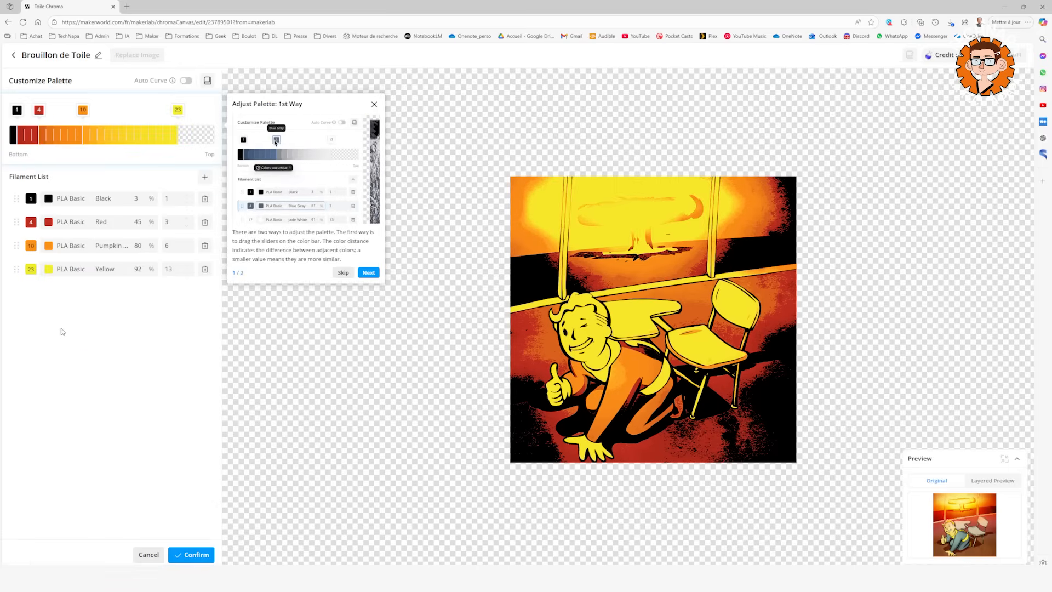
{"action": "left_click", "coordinate": [204, 178]}
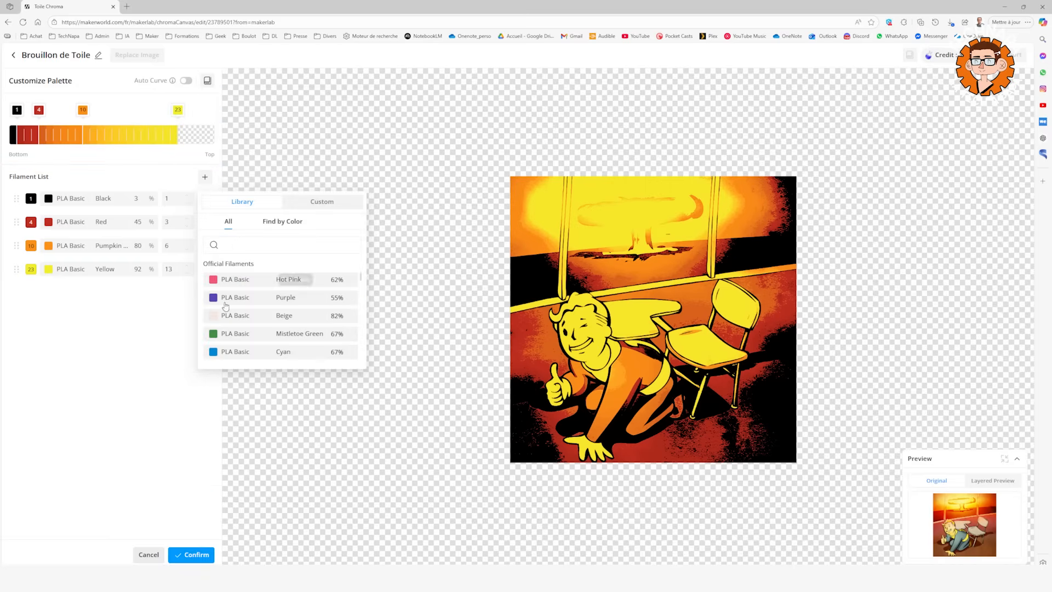
{"action": "scroll", "coordinate": [290, 318], "scroll_direction": "down", "scroll_amount": 5}
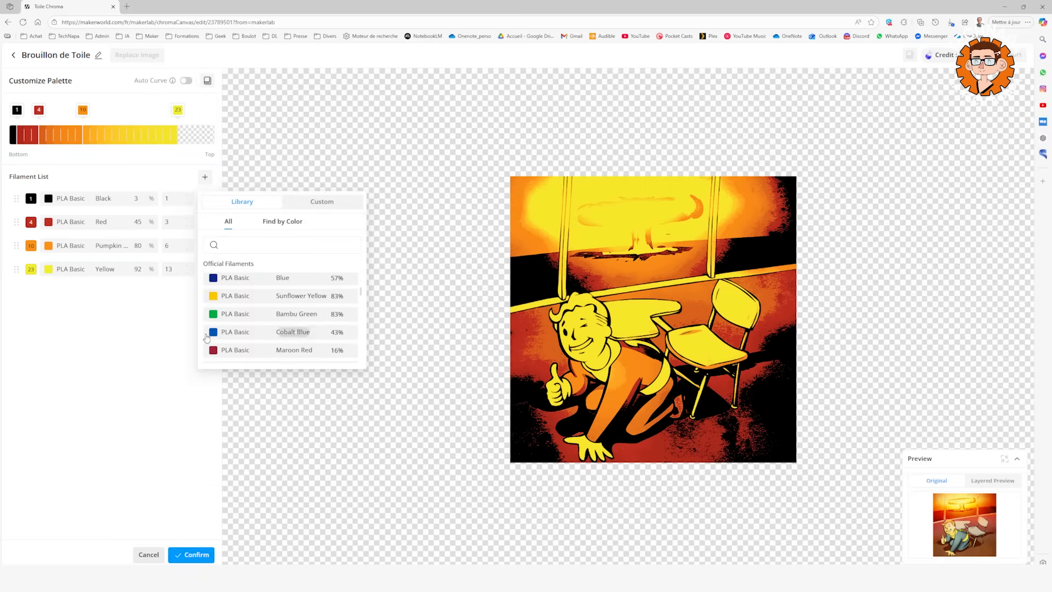
{"action": "left_click", "coordinate": [214, 333]}
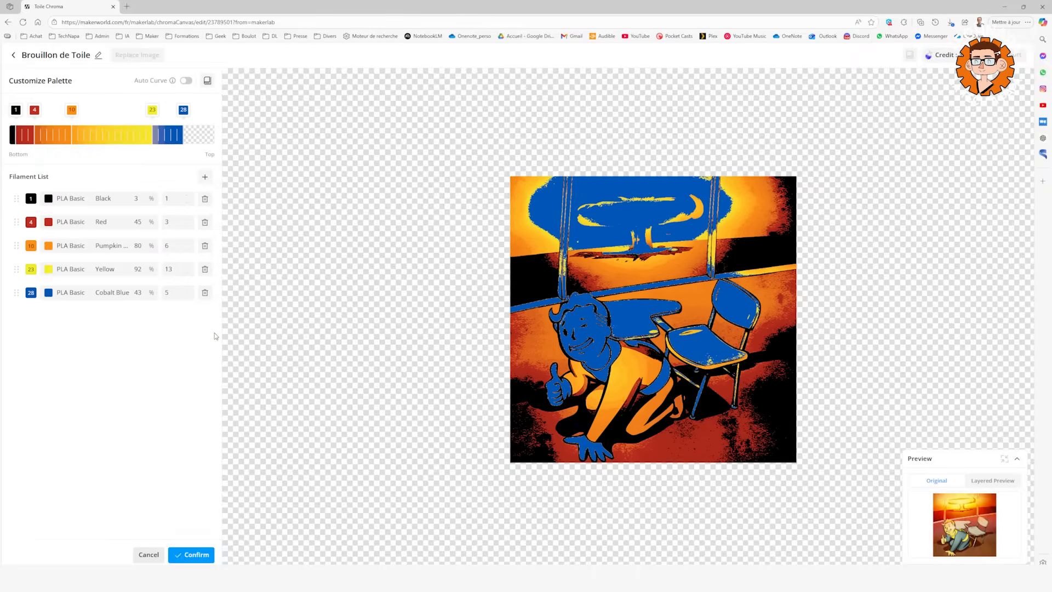
{"action": "left_click", "coordinate": [238, 298]}
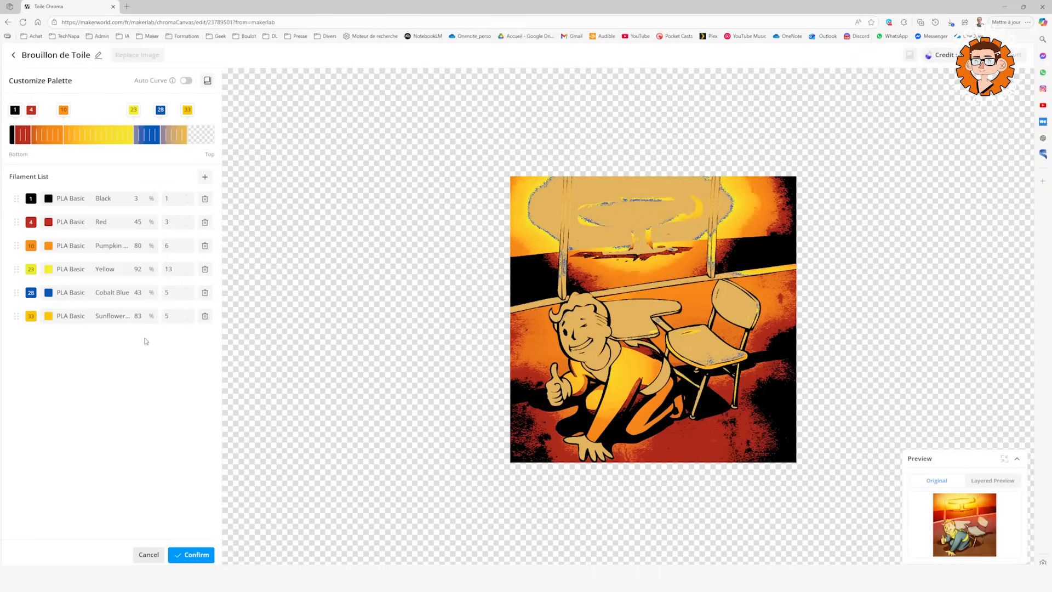
Add the PLA Basic Light Gray and Cocoa Brown filaments from the library to the custom palette.
{"action": "left_click", "coordinate": [207, 177]}
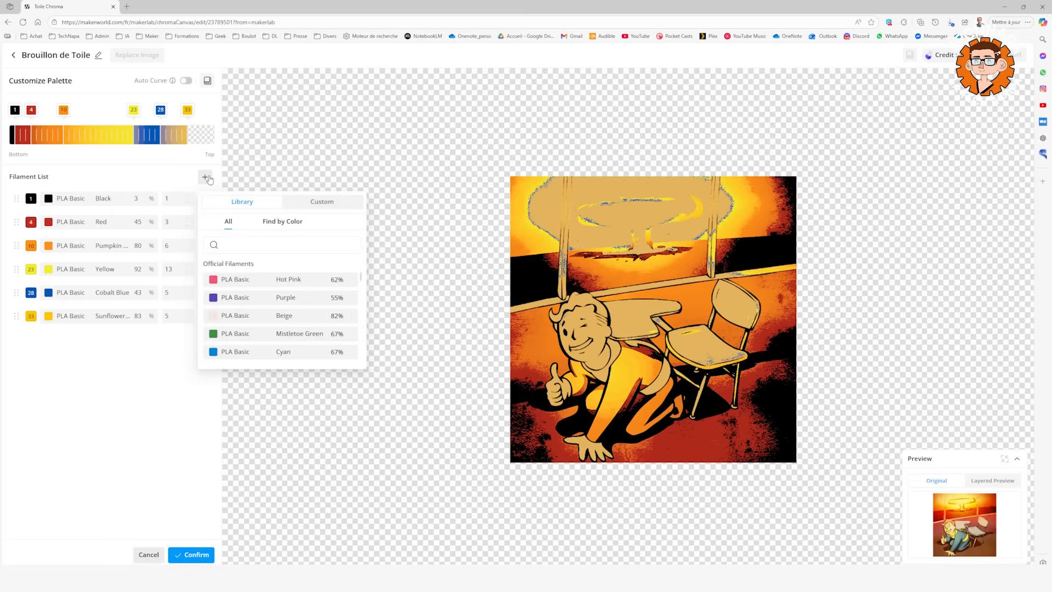
{"action": "scroll", "coordinate": [259, 312], "scroll_direction": "down", "scroll_amount": 5}
{"action": "left_click", "coordinate": [243, 245]}
{"action": "type", "text": "gray"}
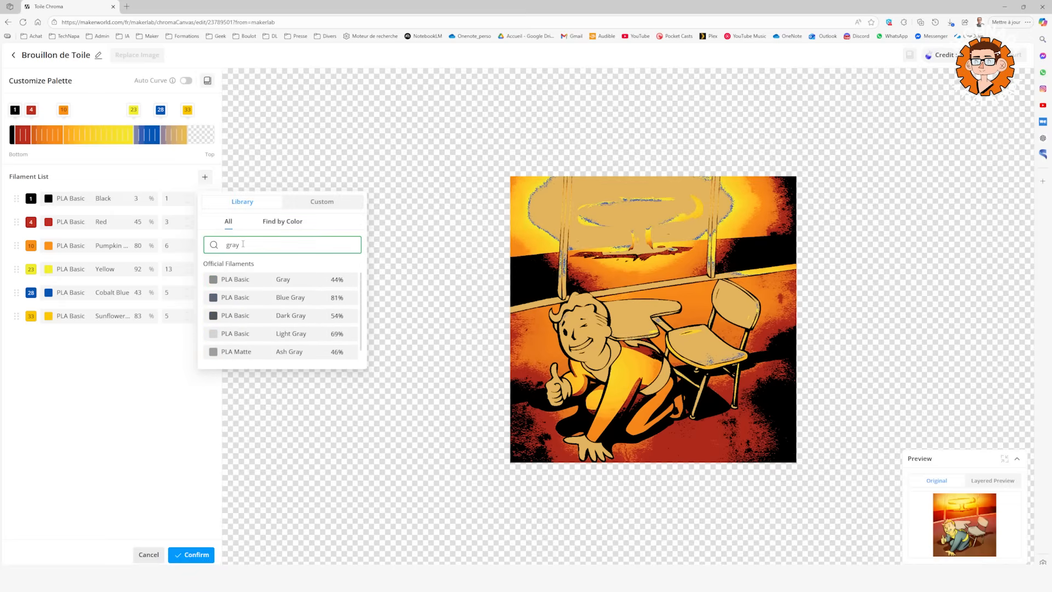
{"action": "scroll", "coordinate": [297, 299], "scroll_direction": "down", "scroll_amount": 1}
{"action": "scroll", "coordinate": [303, 337], "scroll_direction": "up", "scroll_amount": 1}
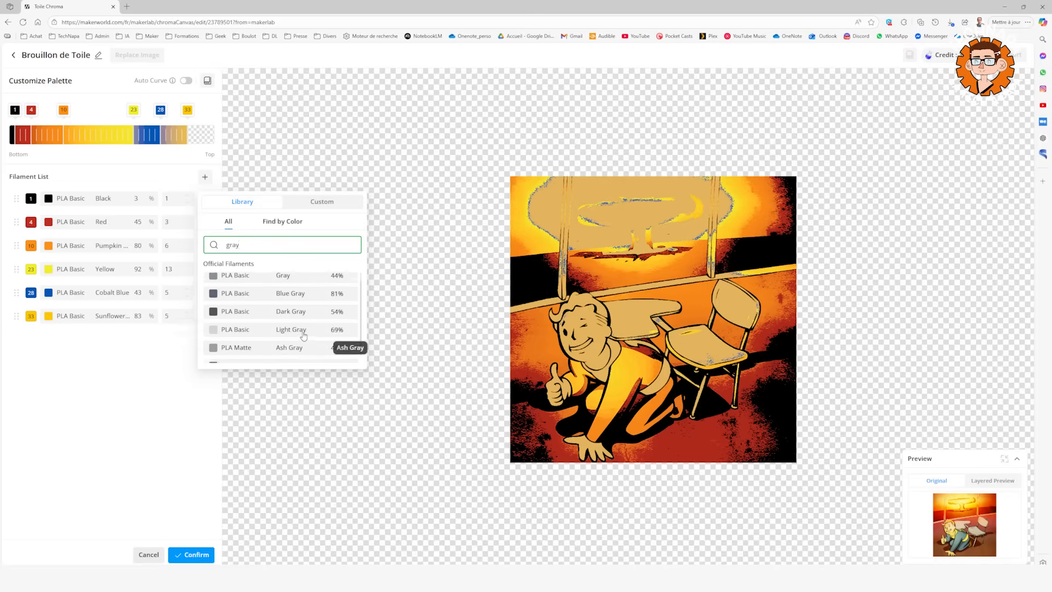
{"action": "left_click", "coordinate": [304, 330]}
{"action": "type", "text": "brown"}
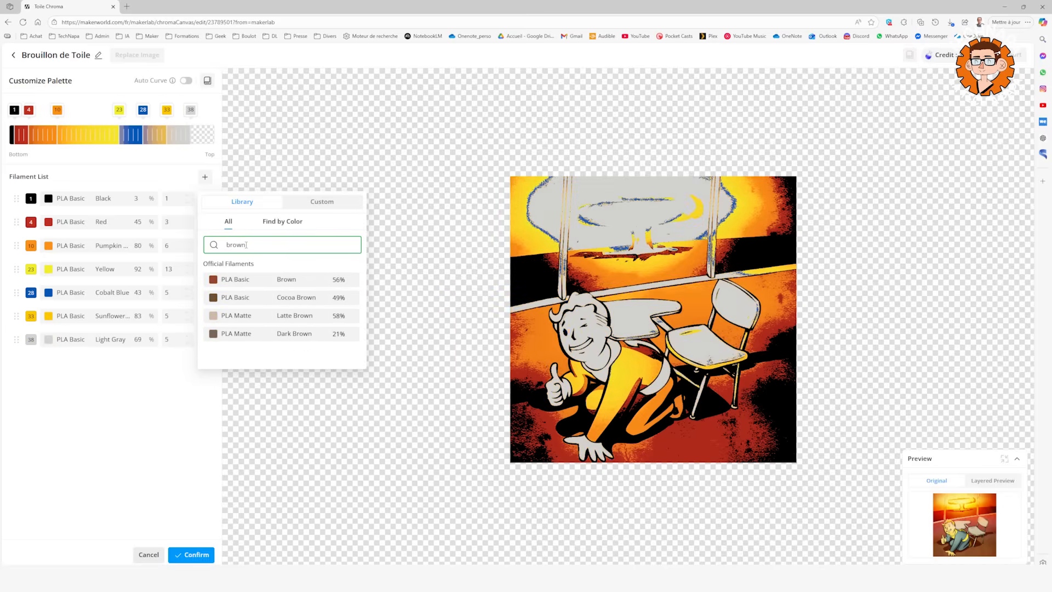
{"action": "left_click", "coordinate": [281, 297]}
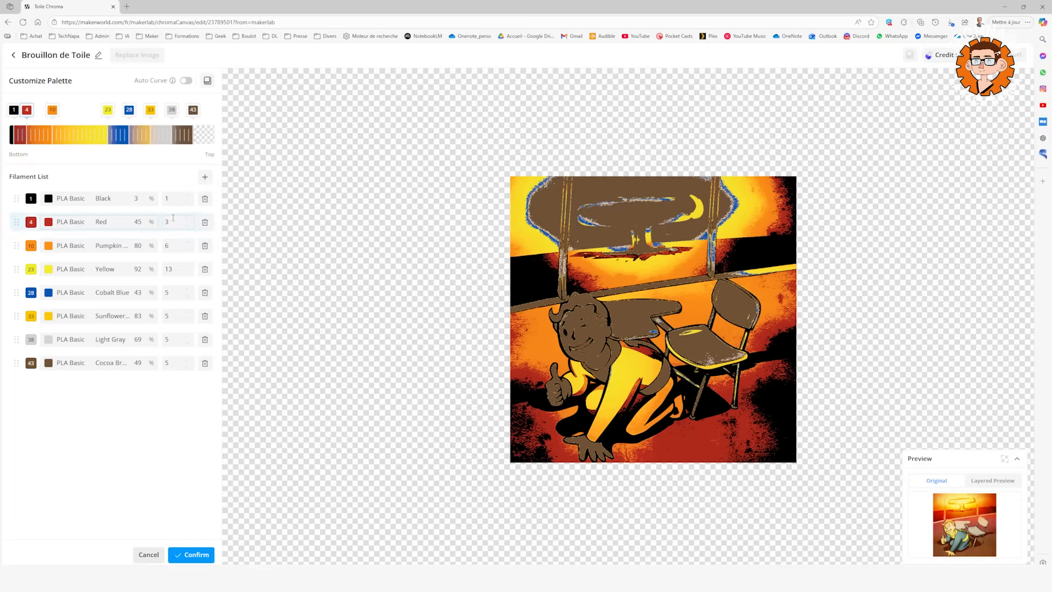
Name the custom palette Fallout and save it.
{"action": "left_click", "coordinate": [207, 81]}
{"action": "left_click_drag", "start_coordinate": [65, 79], "coordinate": [2, 83]}
{"action": "type", "text": "Fallout"}
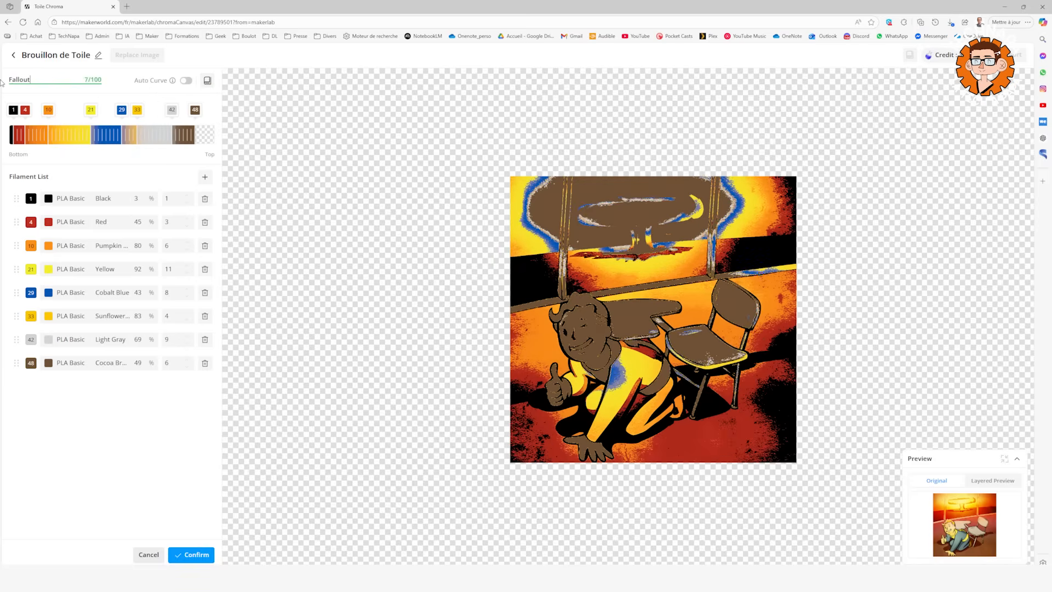
{"action": "key", "text": "Return"}
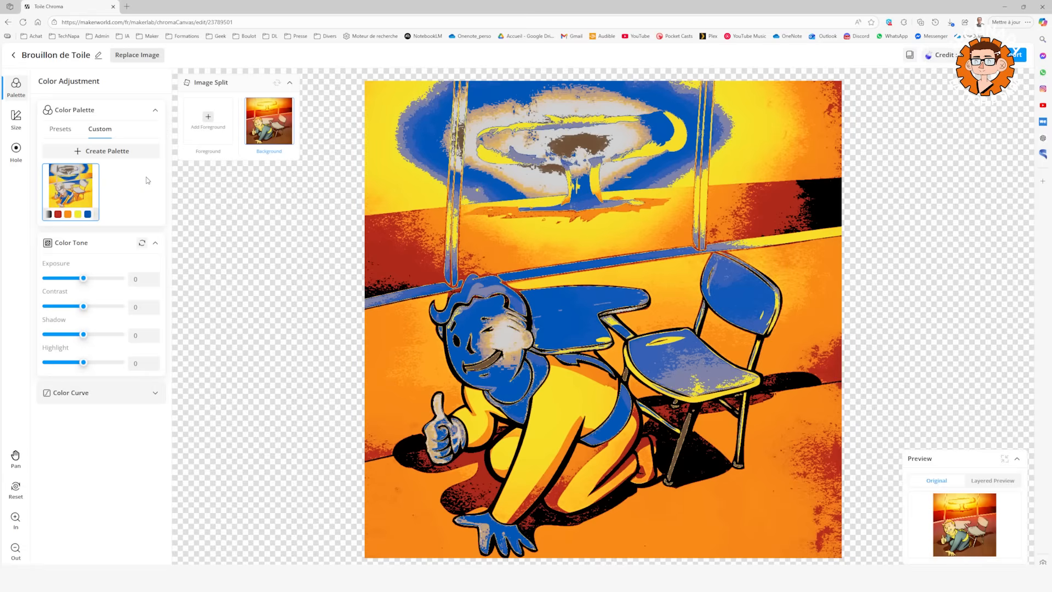
{"action": "mouse_move", "coordinate": [69, 199]}
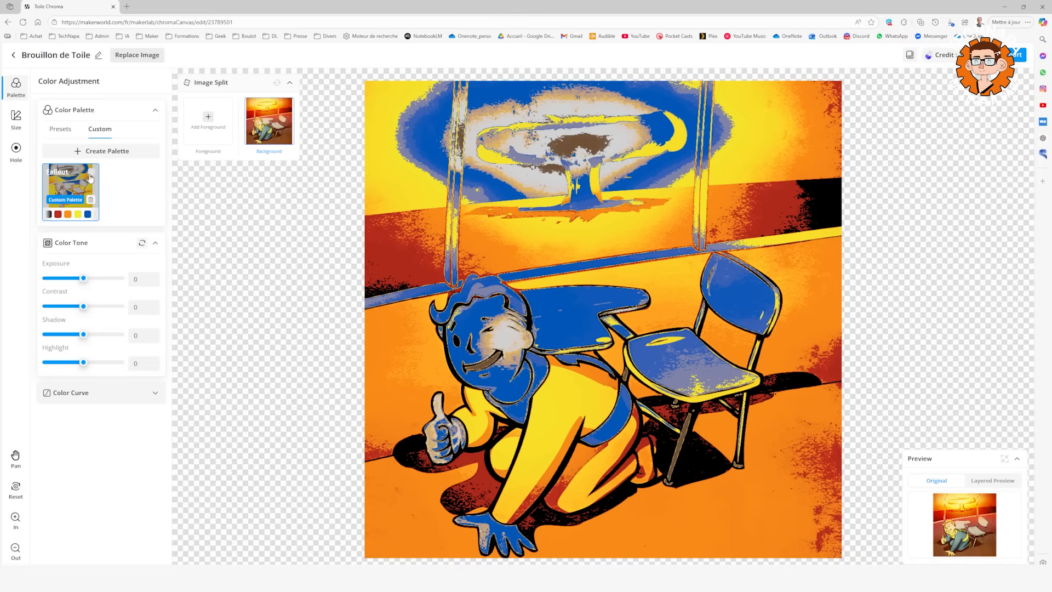
Browse the preset palettes and apply the black, olive and tan preset to the image.
{"action": "left_click", "coordinate": [65, 131]}
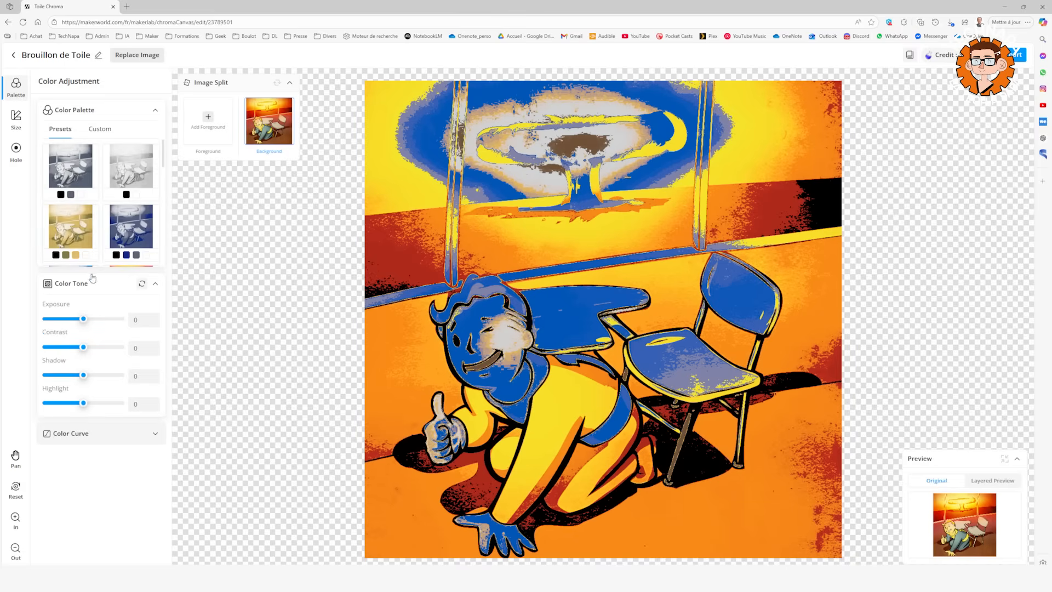
{"action": "mouse_move", "coordinate": [98, 187]}
{"action": "left_click", "coordinate": [155, 283]}
{"action": "scroll", "coordinate": [132, 274], "scroll_direction": "down", "scroll_amount": 1}
{"action": "scroll", "coordinate": [131, 281], "scroll_direction": "down", "scroll_amount": 4}
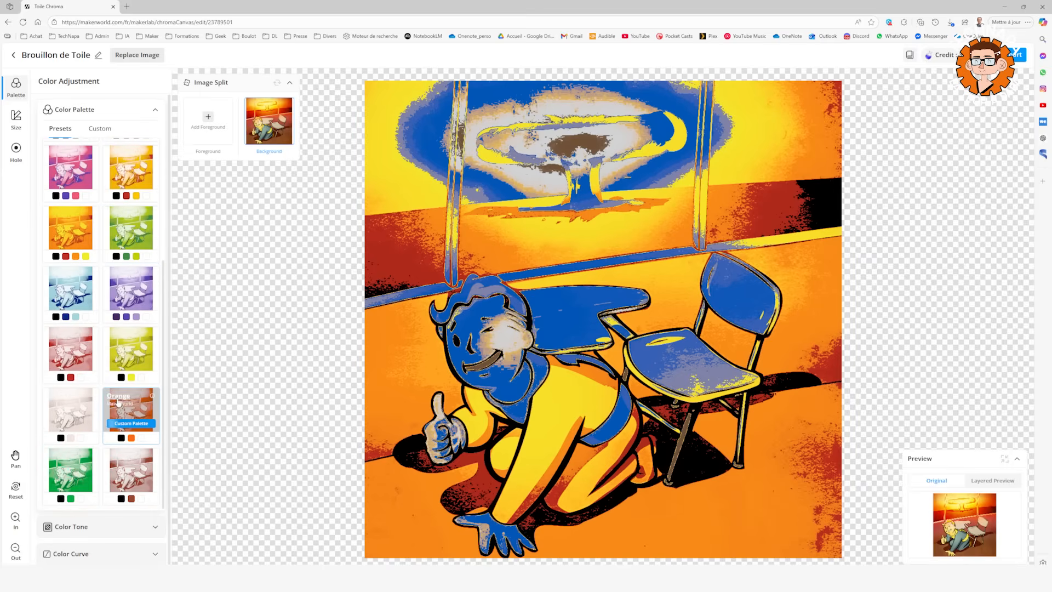
{"action": "left_click", "coordinate": [131, 425]}
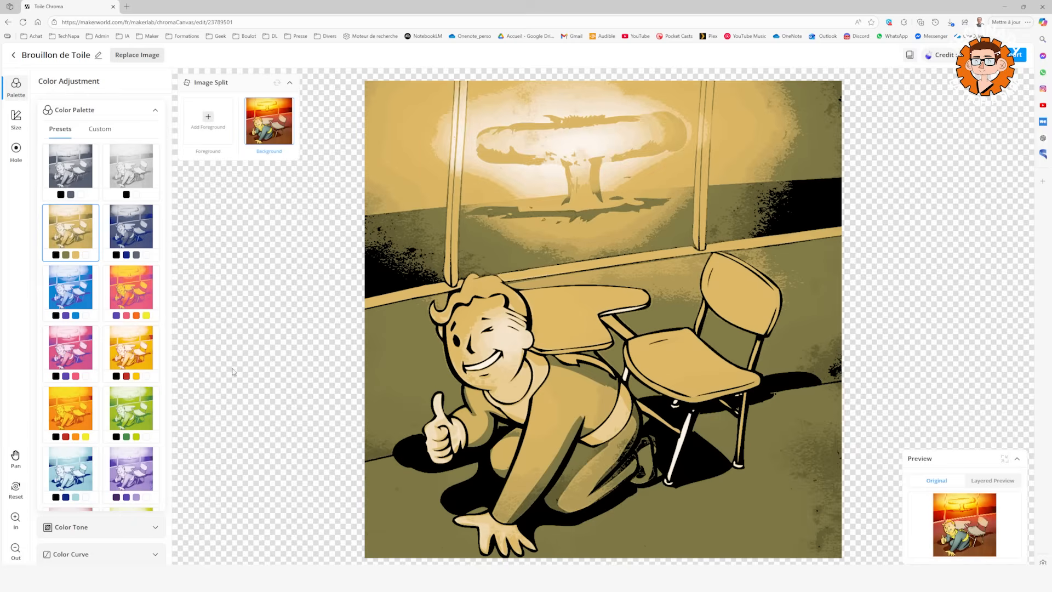
Open the Fallout palette for editing and move Cobalt Blue after Pumpkin Orange and Sunflower Yellow before Yellow.
{"action": "left_click", "coordinate": [107, 128]}
{"action": "mouse_move", "coordinate": [70, 190]}
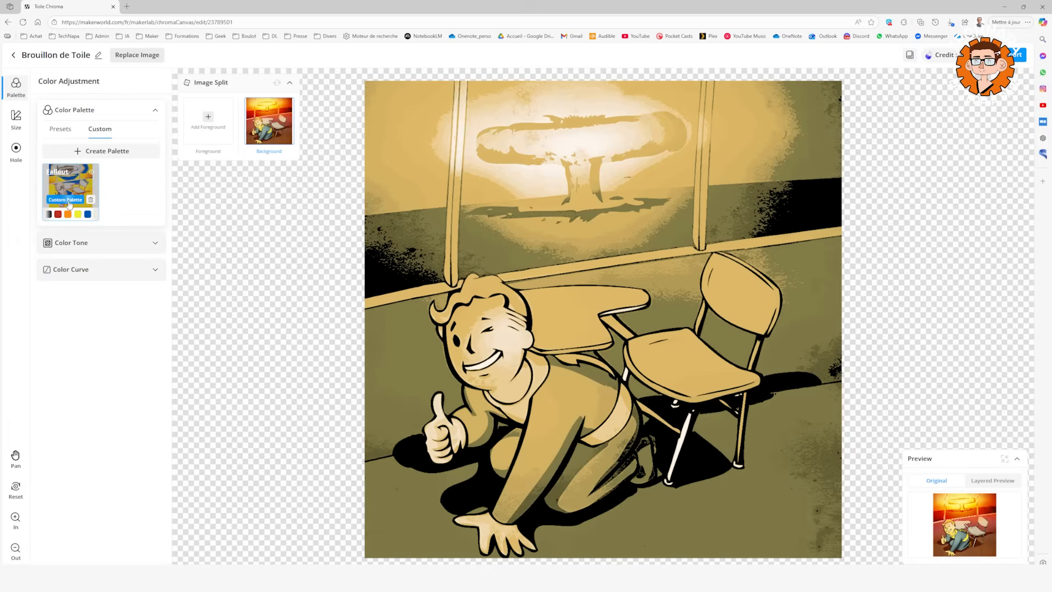
{"action": "left_click", "coordinate": [65, 200]}
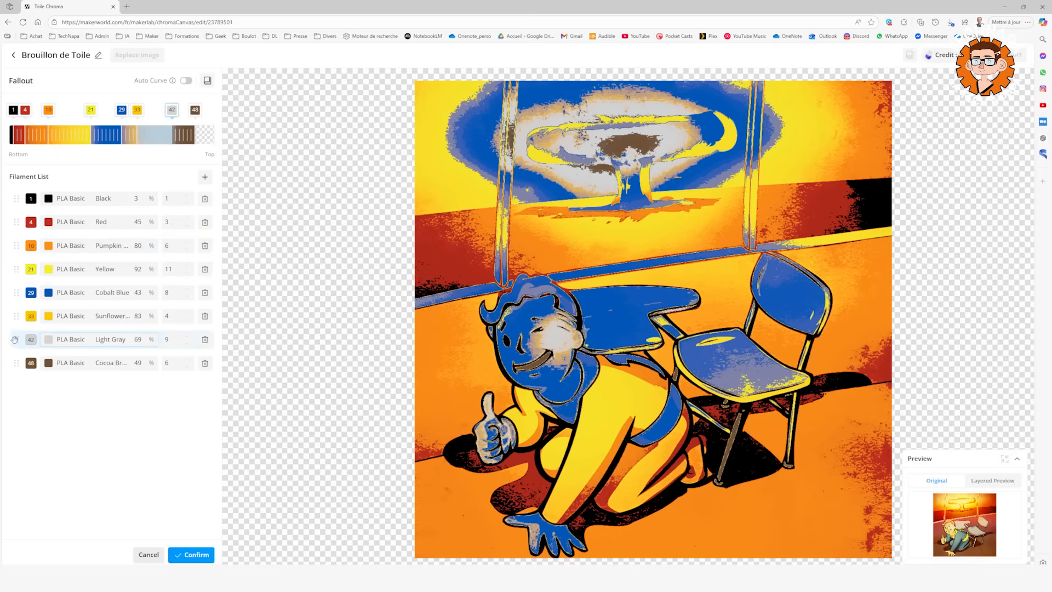
{"action": "left_click_drag", "start_coordinate": [16, 292], "coordinate": [20, 198]}
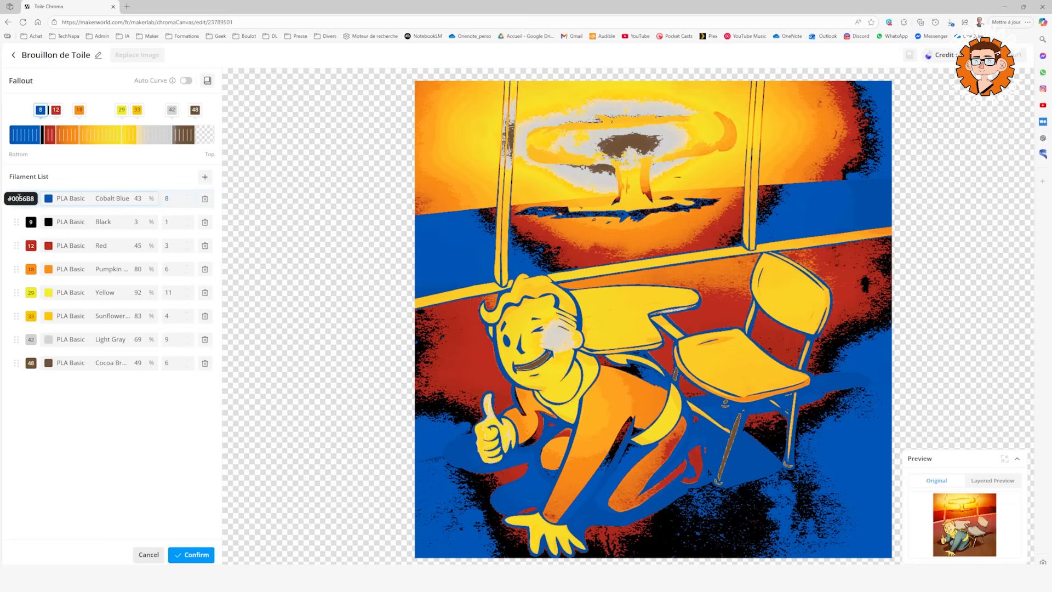
{"action": "left_click_drag", "start_coordinate": [19, 197], "coordinate": [142, 196]}
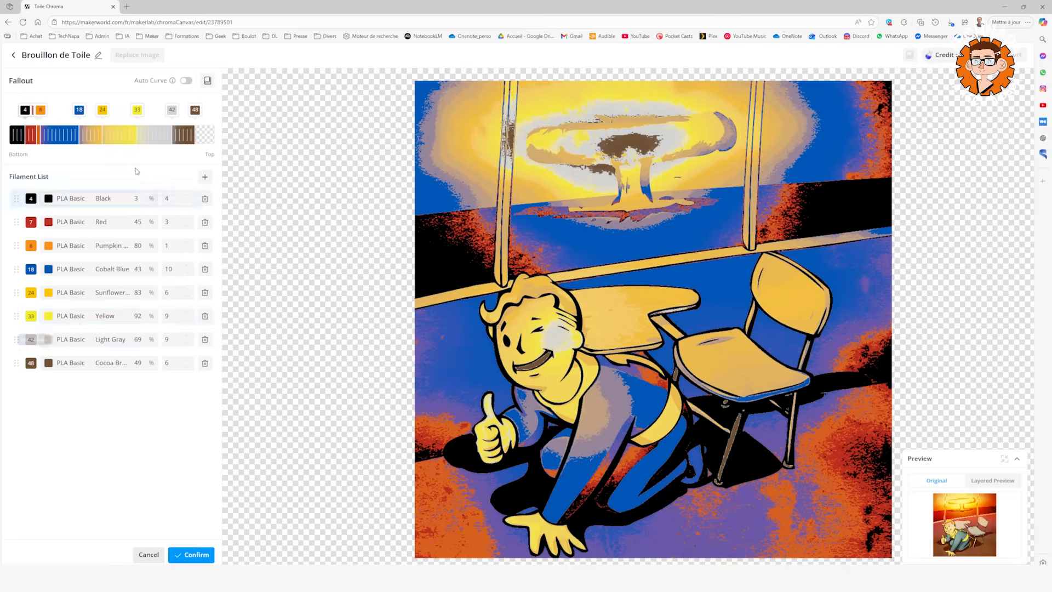
With Auto Curve off, reduce the palette to Black 9, Cobalt Blue 11, Red 1, Sunflower Yellow 4 and Yellow 5 layers, and save it.
{"action": "left_click", "coordinate": [187, 81]}
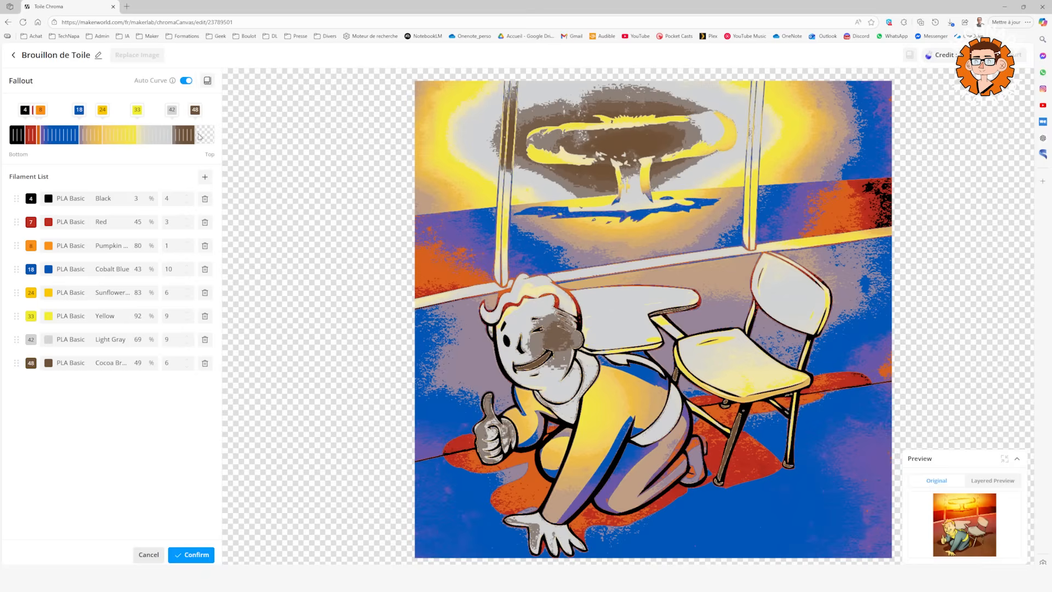
{"action": "left_click", "coordinate": [186, 80]}
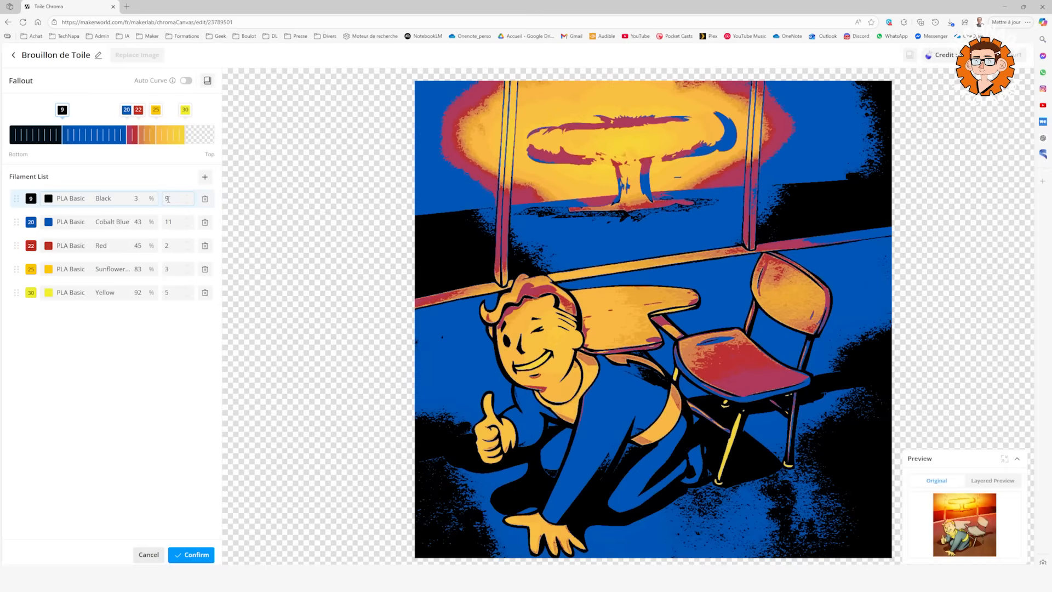
{"action": "left_click_drag", "start_coordinate": [157, 111], "coordinate": [132, 114]}
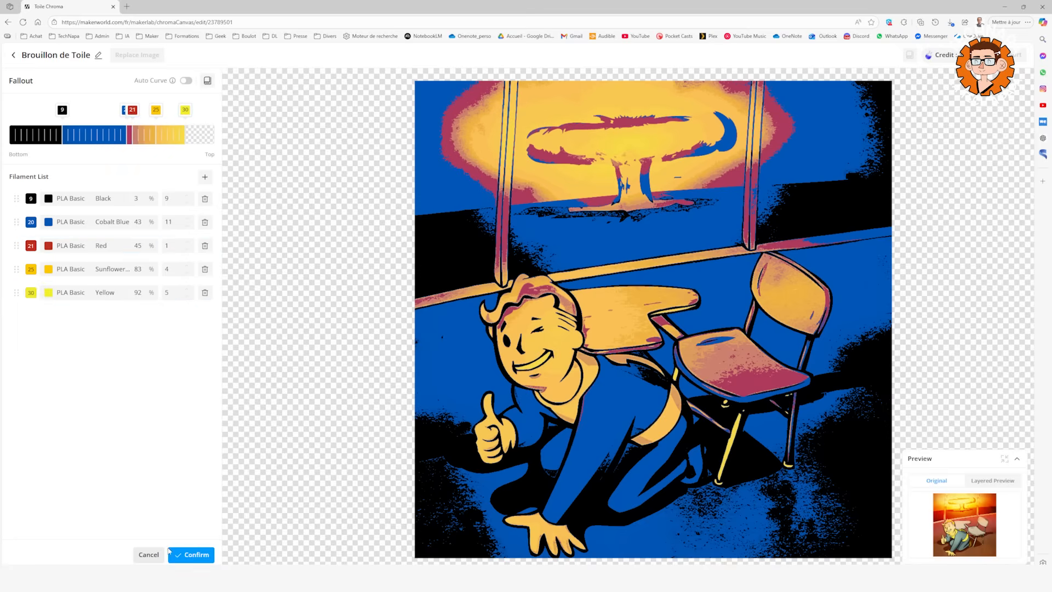
{"action": "left_click", "coordinate": [188, 555]}
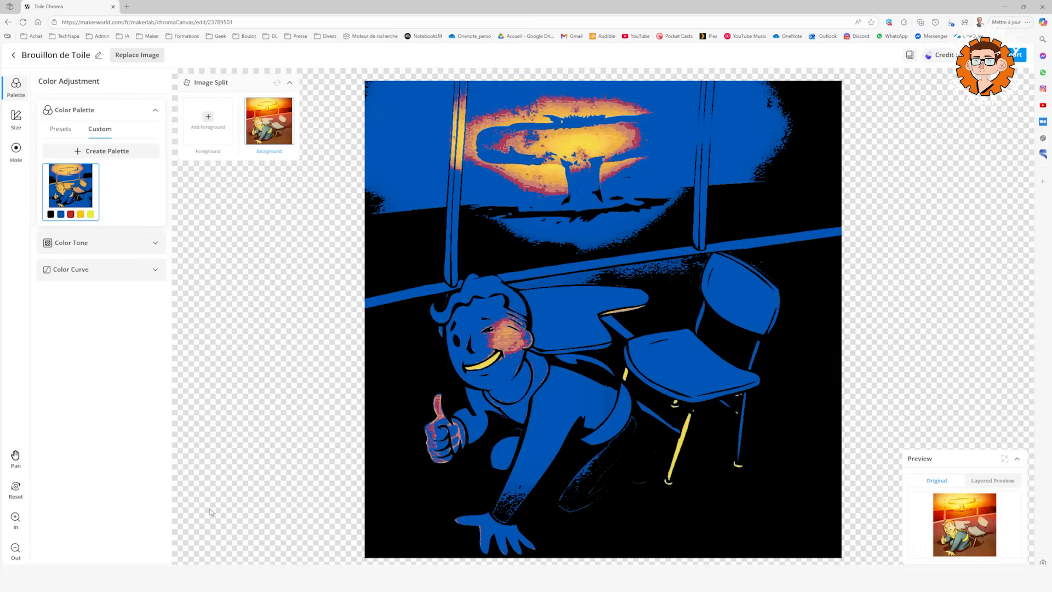
Reshape the color curve's middle section for the Fallout palette and show the layered preview.
{"action": "left_click", "coordinate": [65, 198]}
{"action": "left_click_drag", "start_coordinate": [99, 452], "coordinate": [125, 470]}
{"action": "left_click", "coordinate": [986, 483]}
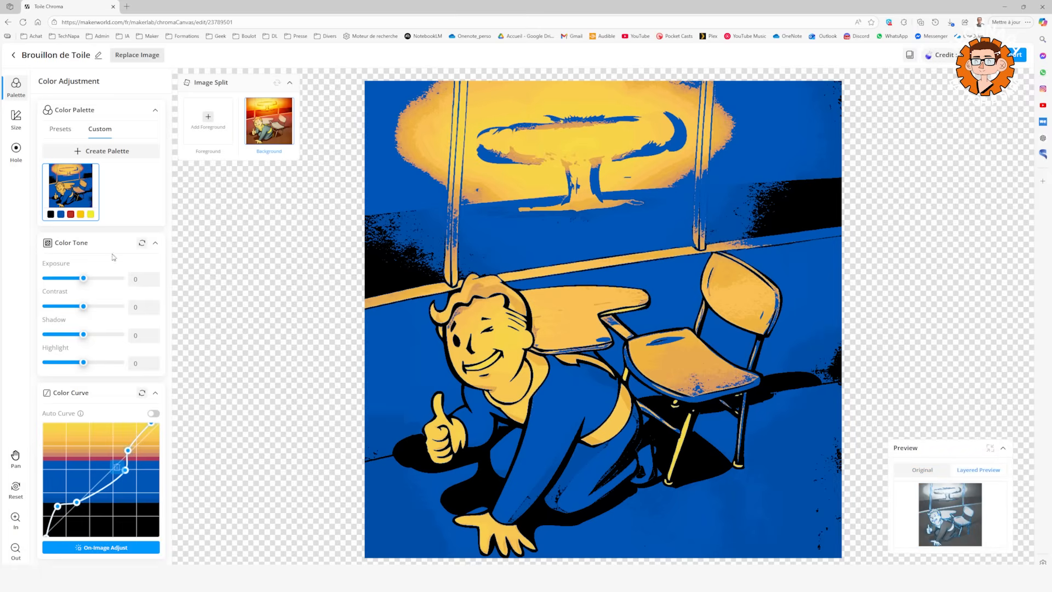
Add an 8.0 by 8.0 hole and place it in the artwork's upper-left corner.
{"action": "left_click", "coordinate": [16, 149]}
{"action": "left_click", "coordinate": [158, 80]}
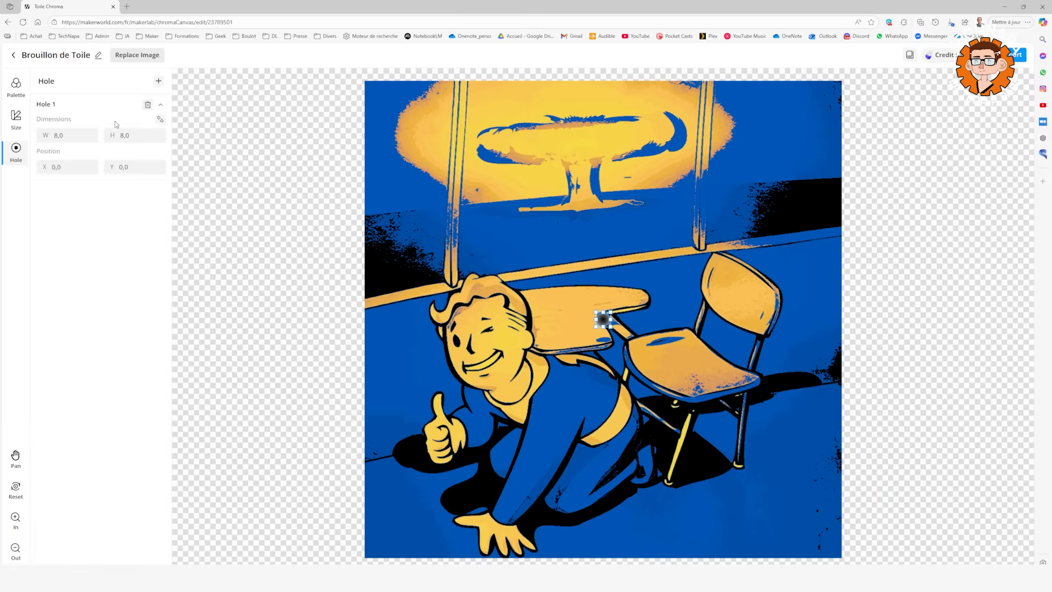
{"action": "left_click_drag", "start_coordinate": [603, 318], "coordinate": [385, 98]}
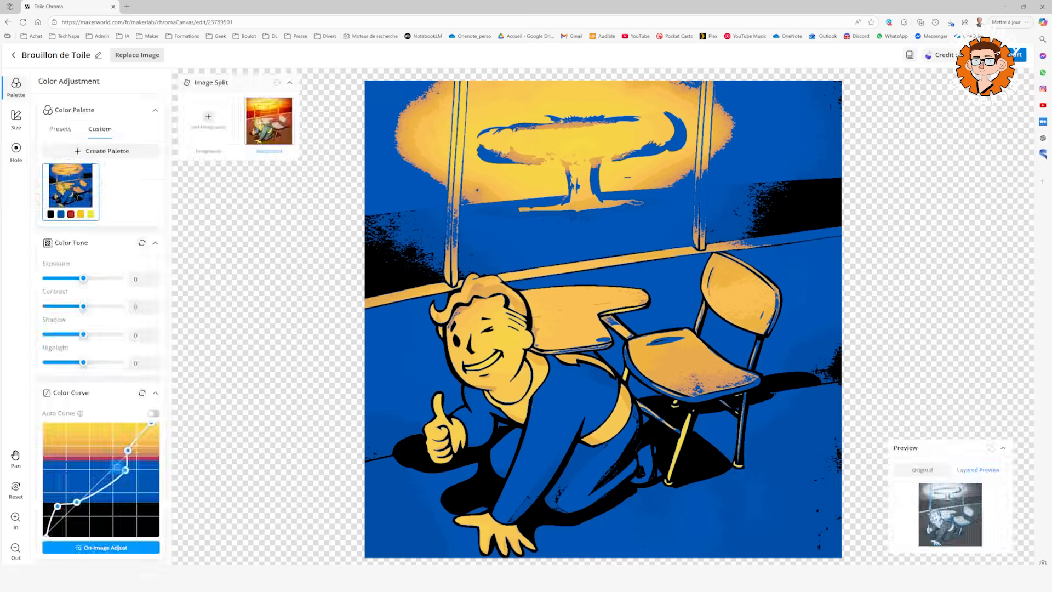
Export the design for the H2D printer with a 0.4 nozzle and download the file.
{"action": "left_click", "coordinate": [1006, 56]}
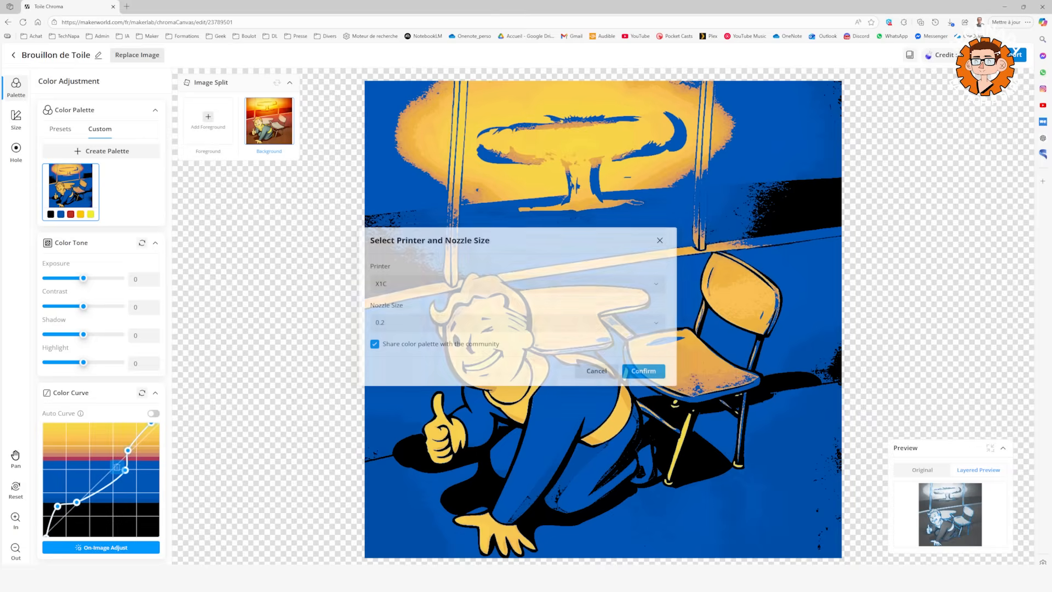
{"action": "left_click", "coordinate": [412, 289]}
{"action": "scroll", "coordinate": [395, 318], "scroll_direction": "up", "scroll_amount": 2}
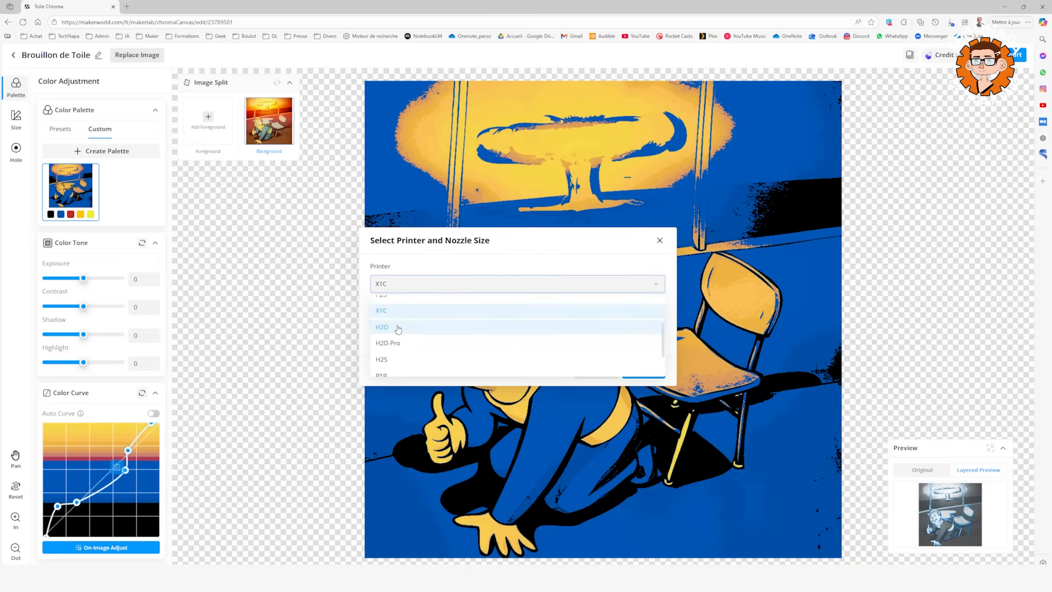
{"action": "left_click", "coordinate": [399, 329]}
{"action": "left_click", "coordinate": [416, 323]}
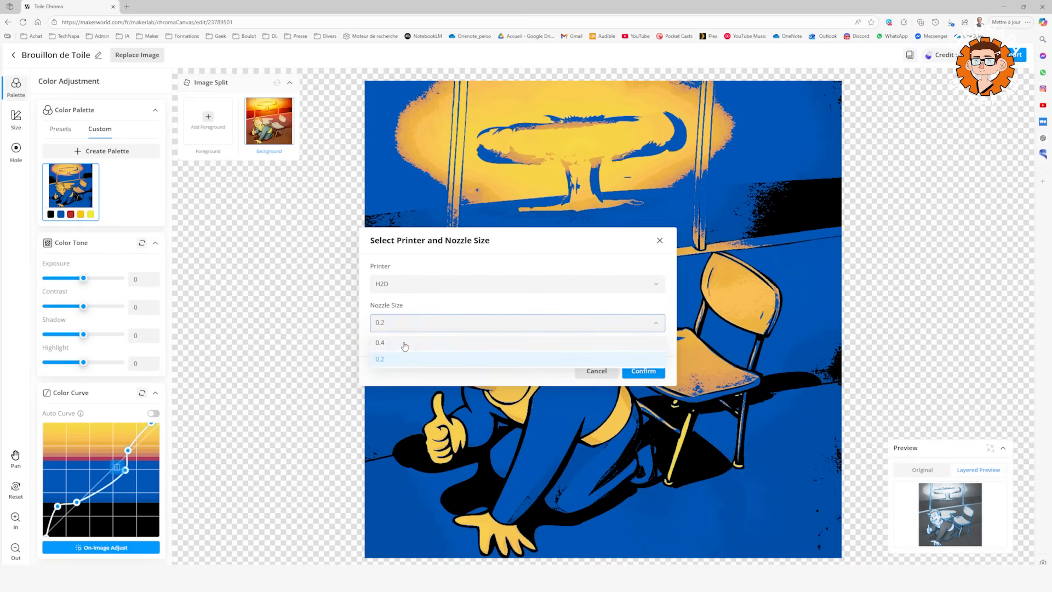
{"action": "left_click", "coordinate": [405, 347]}
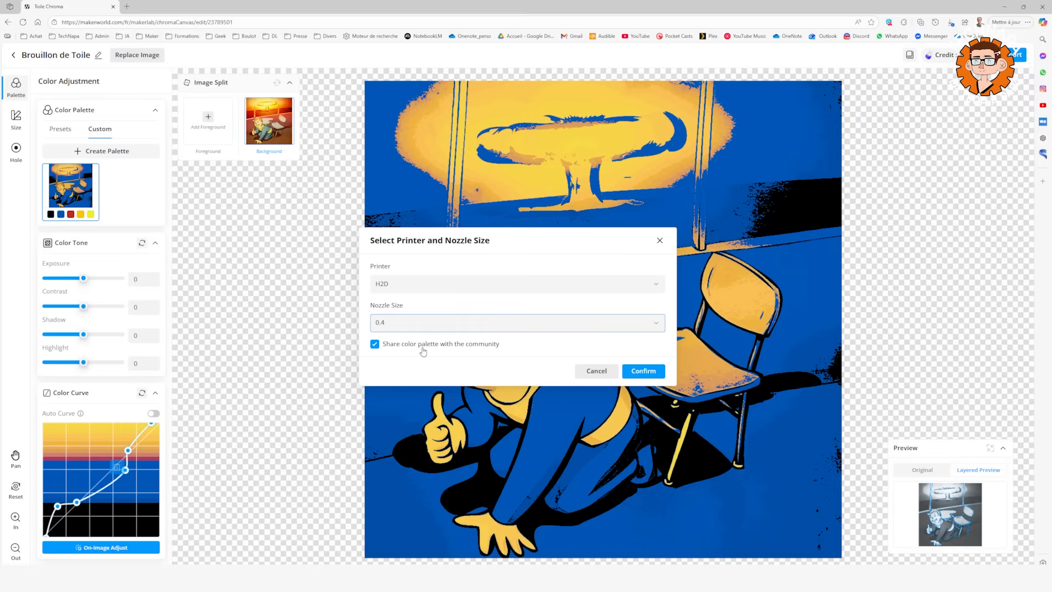
{"action": "left_click", "coordinate": [637, 374]}
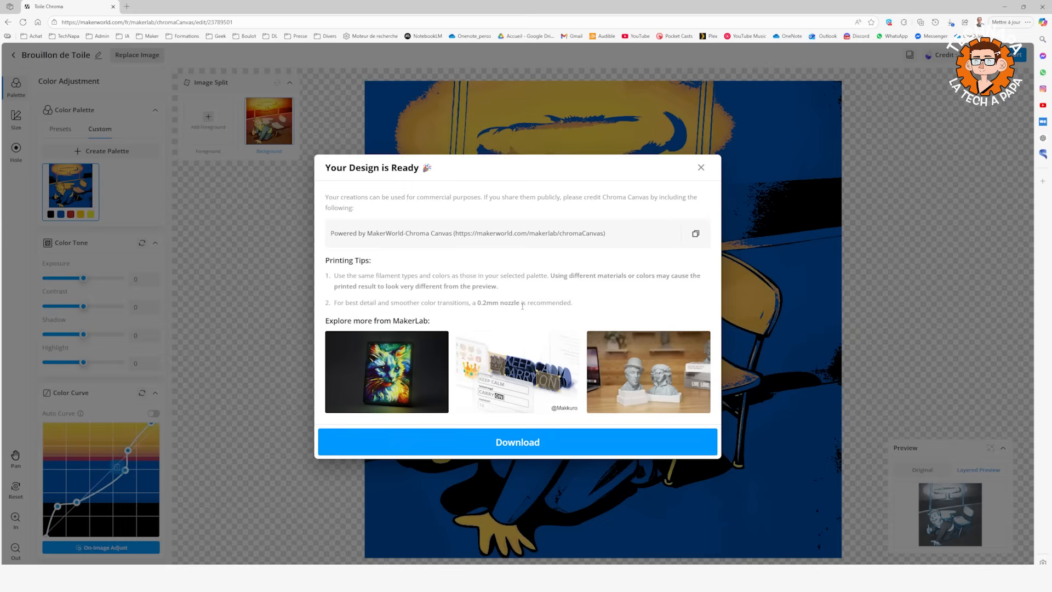
{"action": "left_click", "coordinate": [559, 442]}
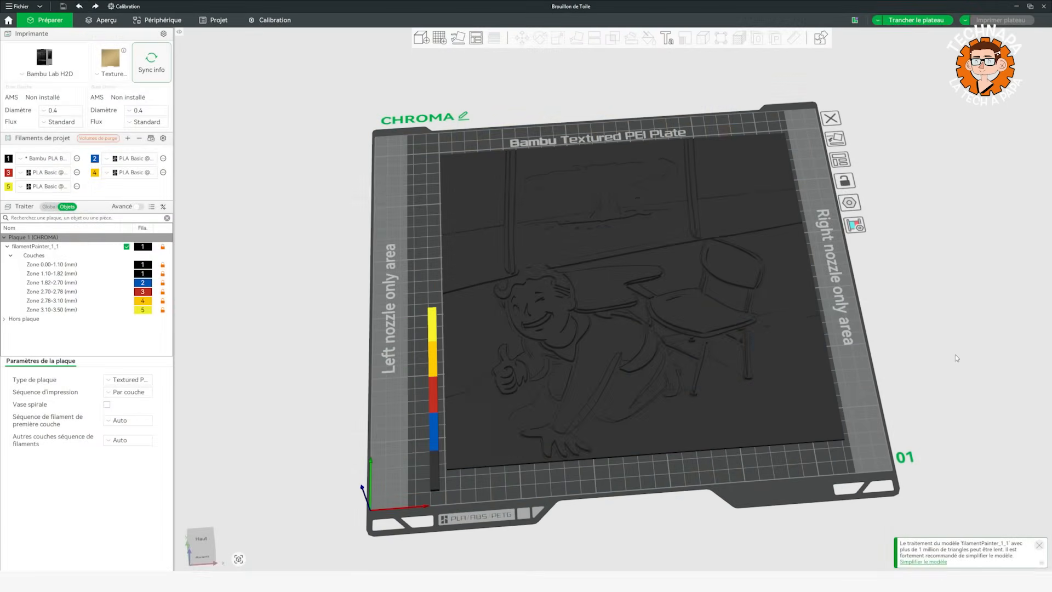
Open the downloaded design in Bambu Studio and examine its relief, color strip and filament layer zones.
{"action": "mouse_move", "coordinate": [956, 357]}
{"action": "left_mouse_down"}
{"action": "mouse_move", "coordinate": [943, 386]}
{"action": "mouse_move", "coordinate": [953, 367]}
{"action": "left_mouse_up"}
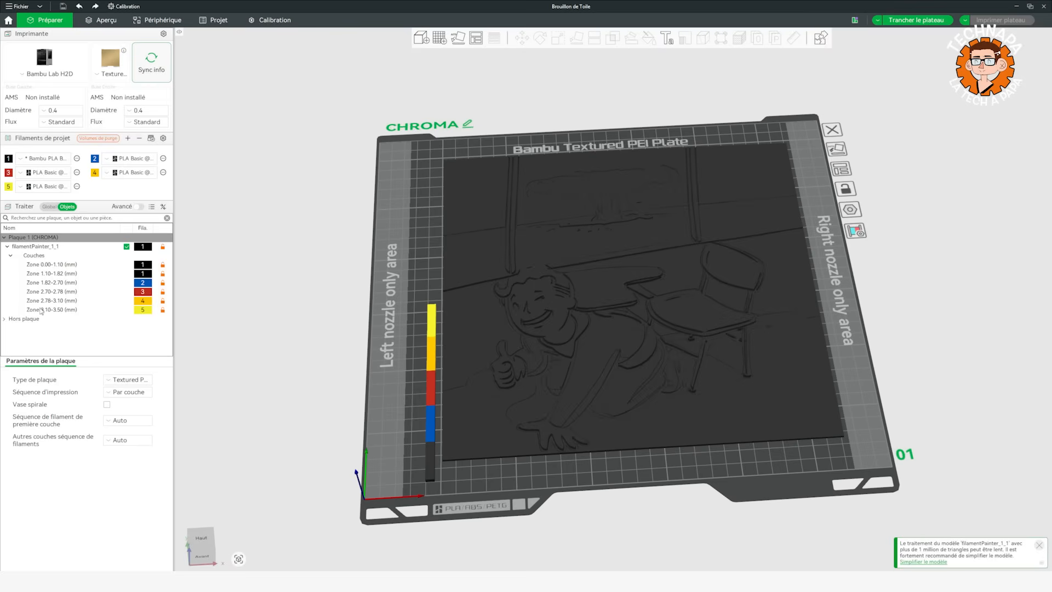
{"action": "left_click_drag", "start_coordinate": [291, 341], "coordinate": [366, 413]}
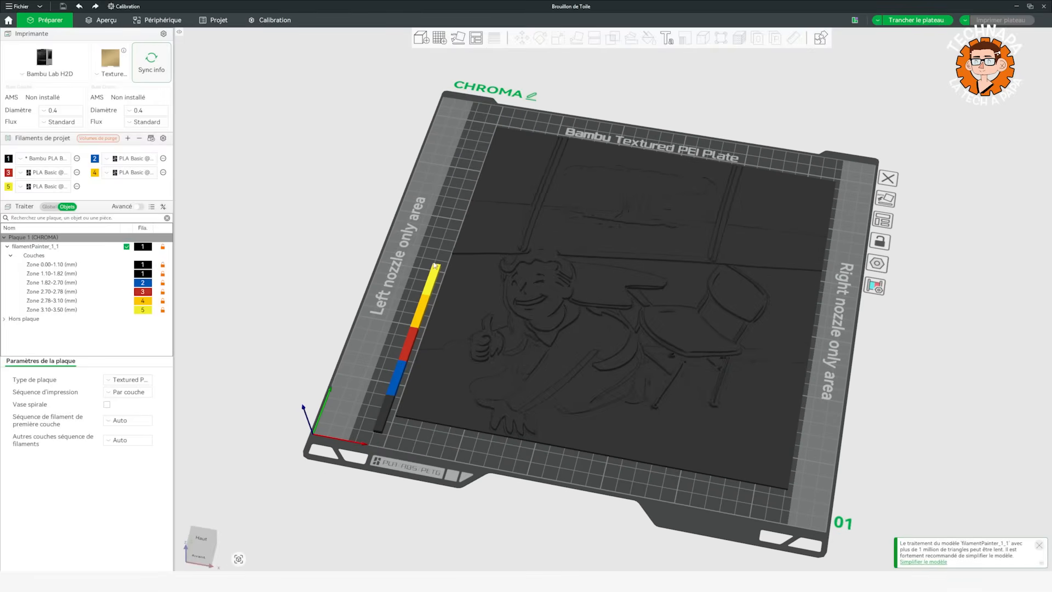
{"action": "left_click_drag", "start_coordinate": [335, 360], "coordinate": [335, 353]}
{"action": "left_click_drag", "start_coordinate": [392, 310], "coordinate": [396, 327]}
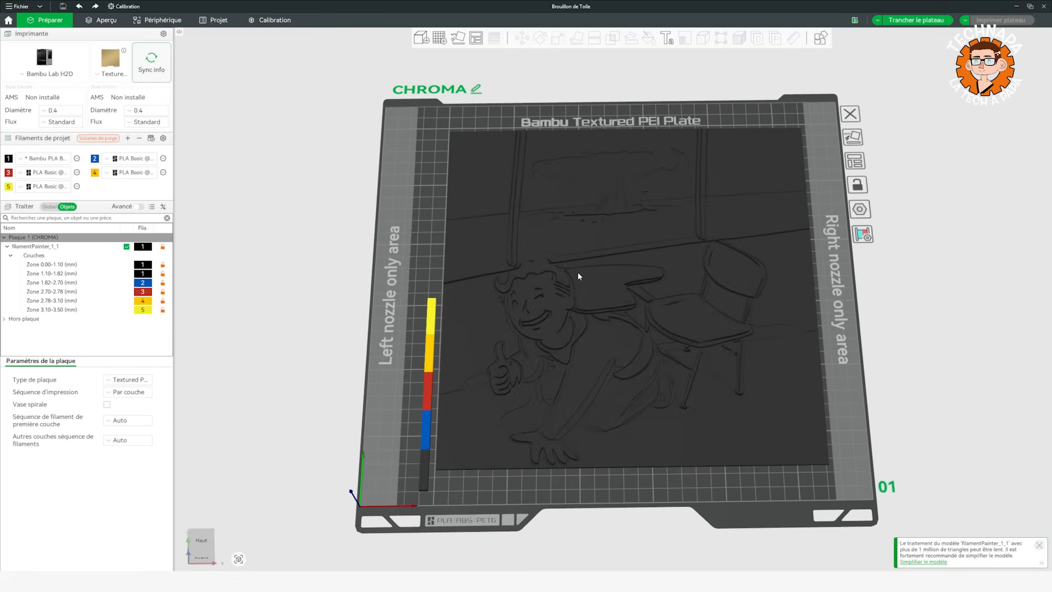
{"action": "left_click_drag", "start_coordinate": [308, 278], "coordinate": [309, 270]}
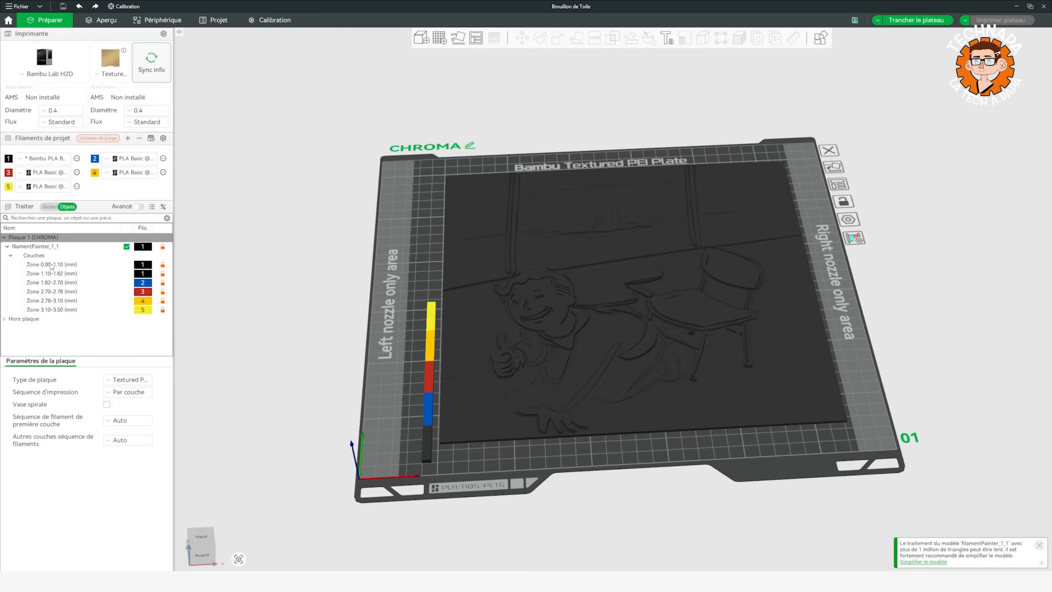
{"action": "mouse_move", "coordinate": [254, 326]}
{"action": "left_mouse_down"}
{"action": "mouse_move", "coordinate": [254, 308]}
{"action": "mouse_move", "coordinate": [256, 327]}
{"action": "left_mouse_up"}
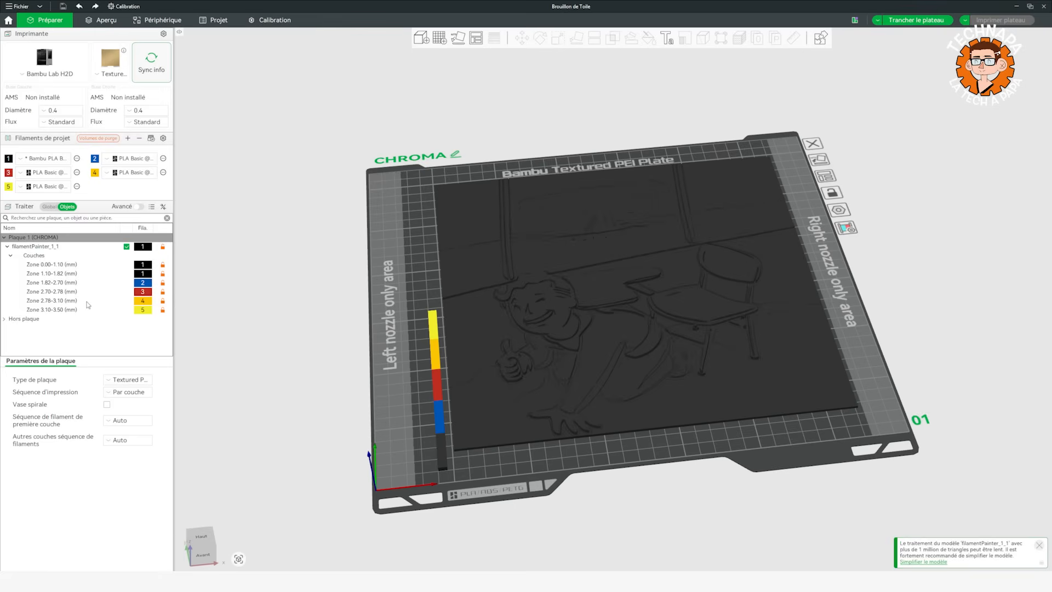
Slice the plate and examine the multicolor print preview of the artwork.
{"action": "left_click_drag", "start_coordinate": [311, 361], "coordinate": [280, 260]}
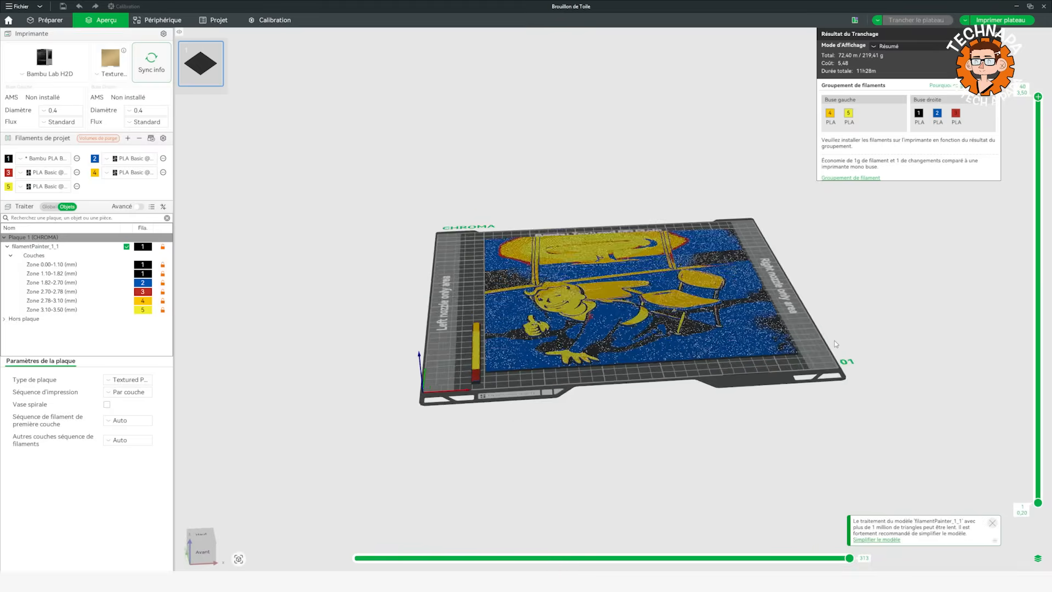
{"action": "scroll", "coordinate": [834, 343], "scroll_direction": "up", "scroll_amount": 6}
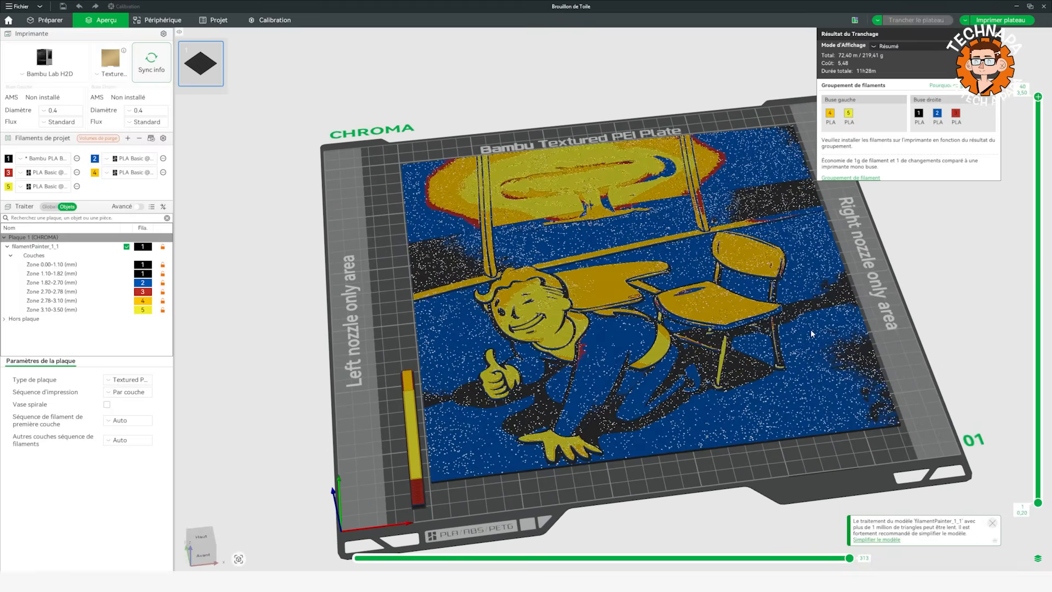
{"action": "scroll", "coordinate": [811, 334], "scroll_direction": "up", "scroll_amount": 2}
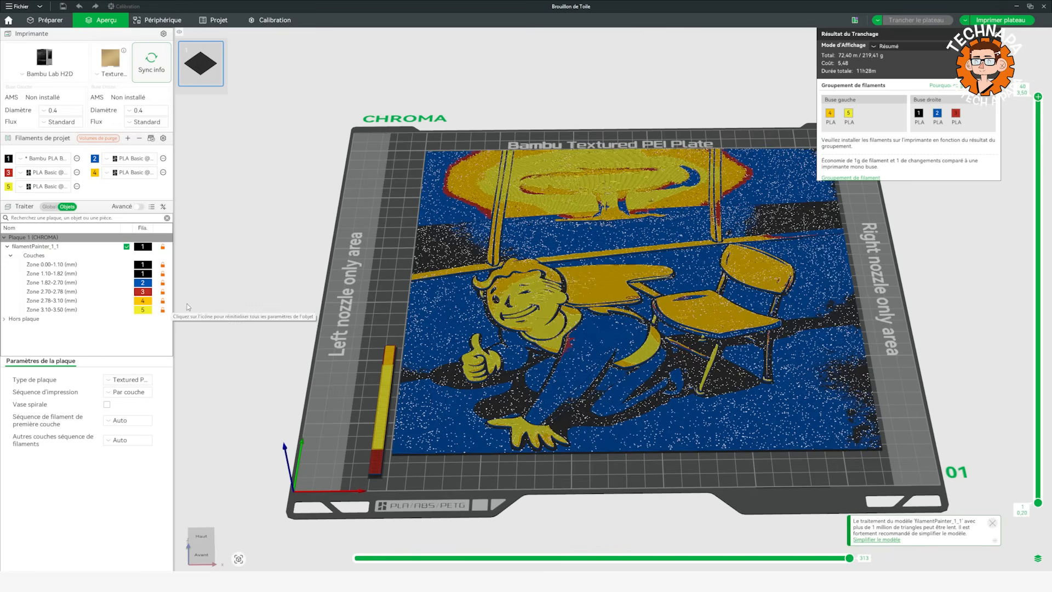
{"action": "left_click_drag", "start_coordinate": [297, 317], "coordinate": [298, 318]}
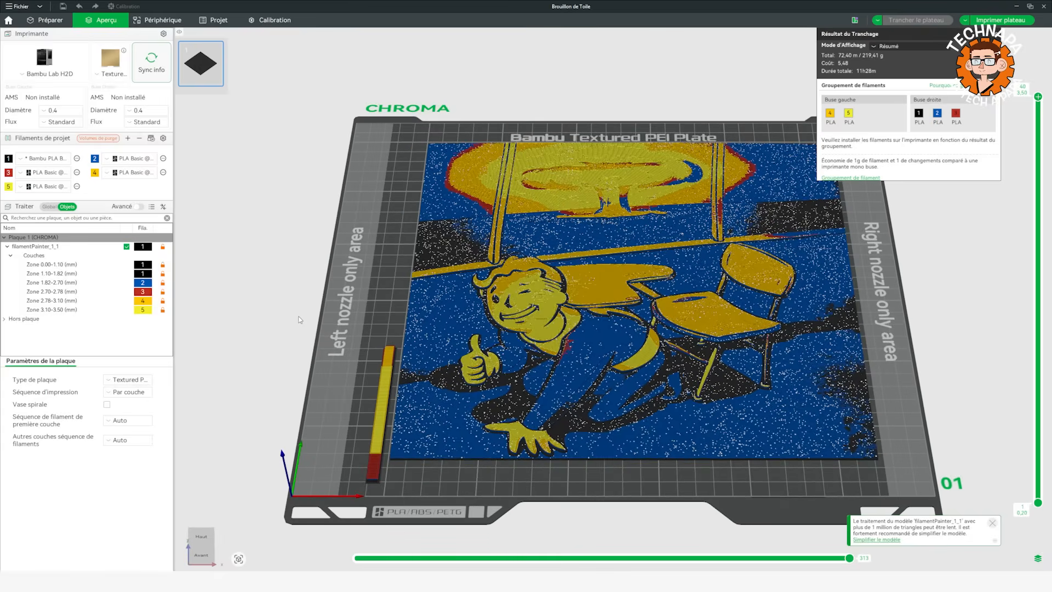
{"action": "mouse_move", "coordinate": [373, 293]}
{"action": "left_mouse_down"}
{"action": "mouse_move", "coordinate": [380, 304]}
{"action": "mouse_move", "coordinate": [380, 295]}
{"action": "left_mouse_up"}
{"action": "right_click_drag", "start_coordinate": [380, 294], "coordinate": [325, 307]}
{"action": "left_click_drag", "start_coordinate": [325, 307], "coordinate": [350, 299]}
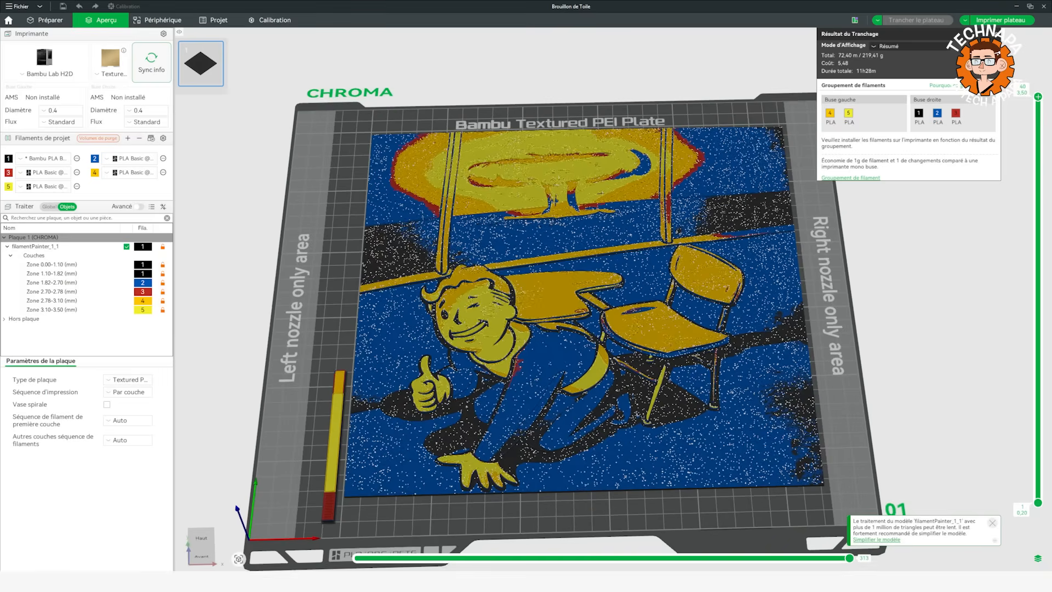
{"action": "mouse_move", "coordinate": [177, 581]}
{"action": "left_click_drag", "start_coordinate": [334, 286], "coordinate": [335, 283]}
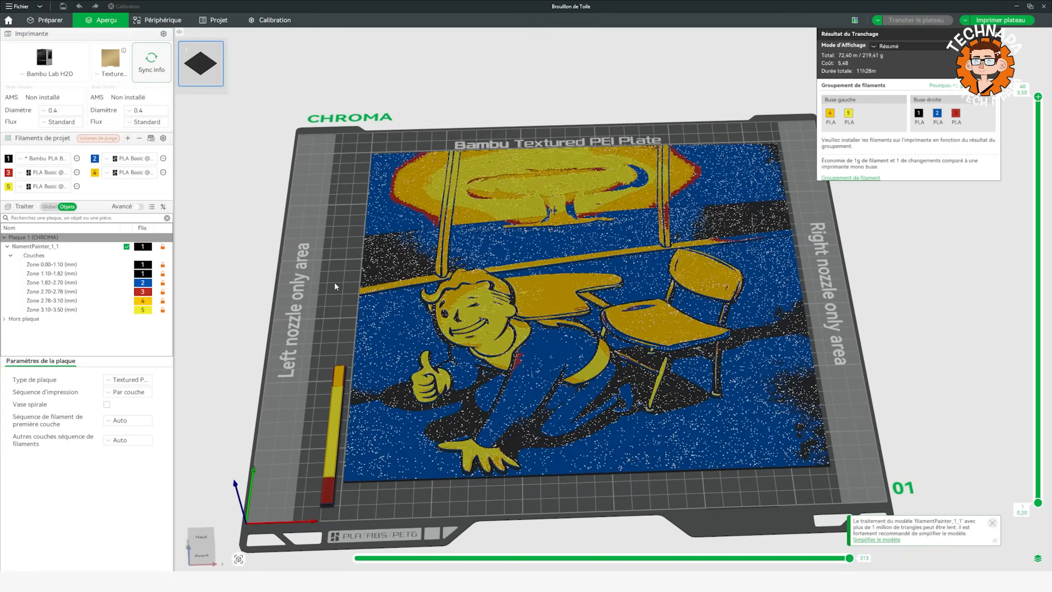
{"action": "left_click_drag", "start_coordinate": [336, 285], "coordinate": [338, 305]}
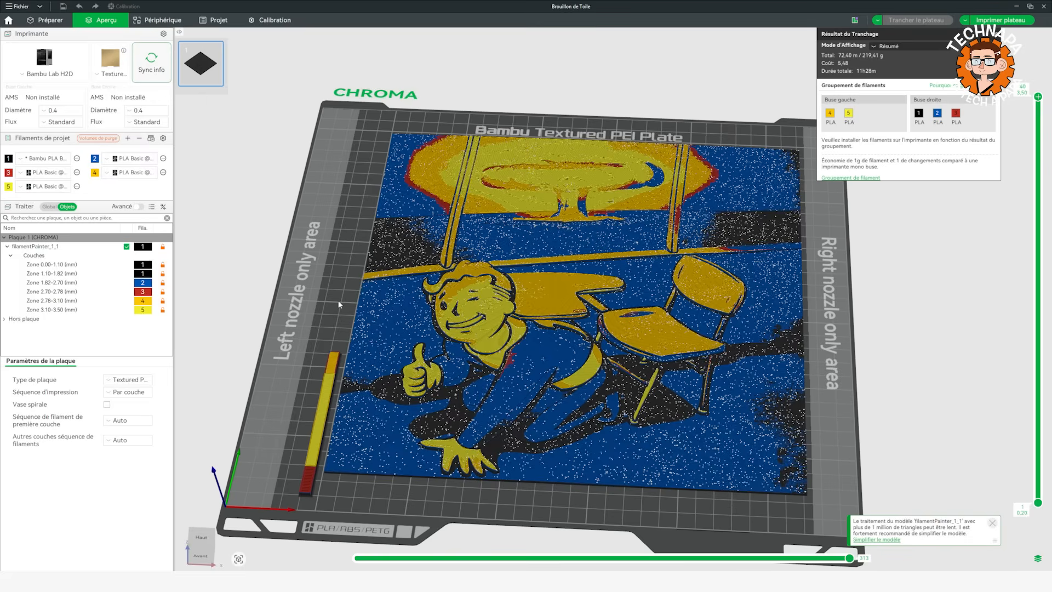
{"action": "left_click_drag", "start_coordinate": [338, 302], "coordinate": [338, 302]}
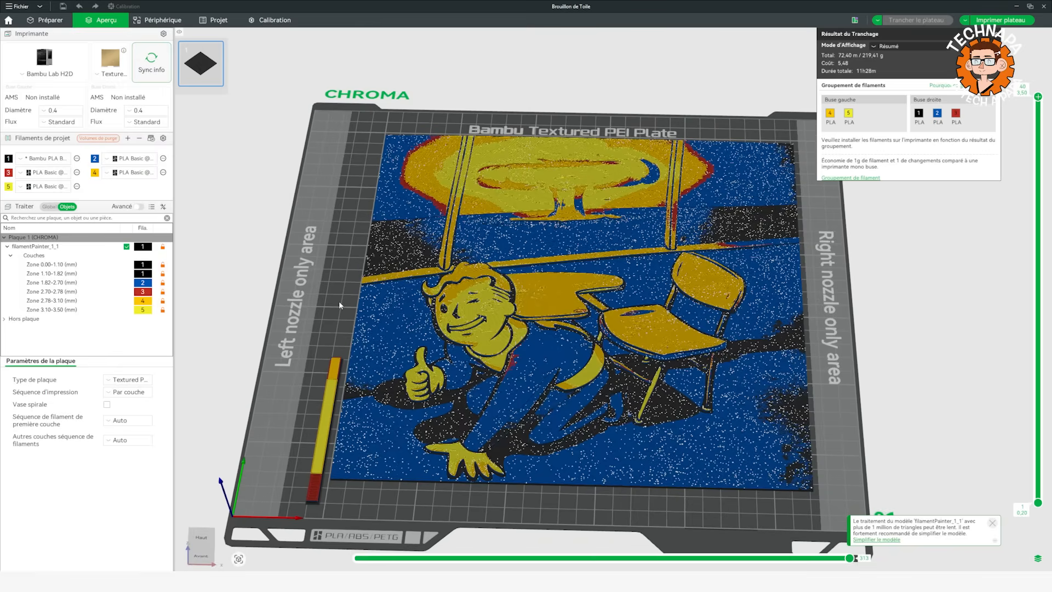
{"action": "left_click_drag", "start_coordinate": [339, 304], "coordinate": [340, 311]}
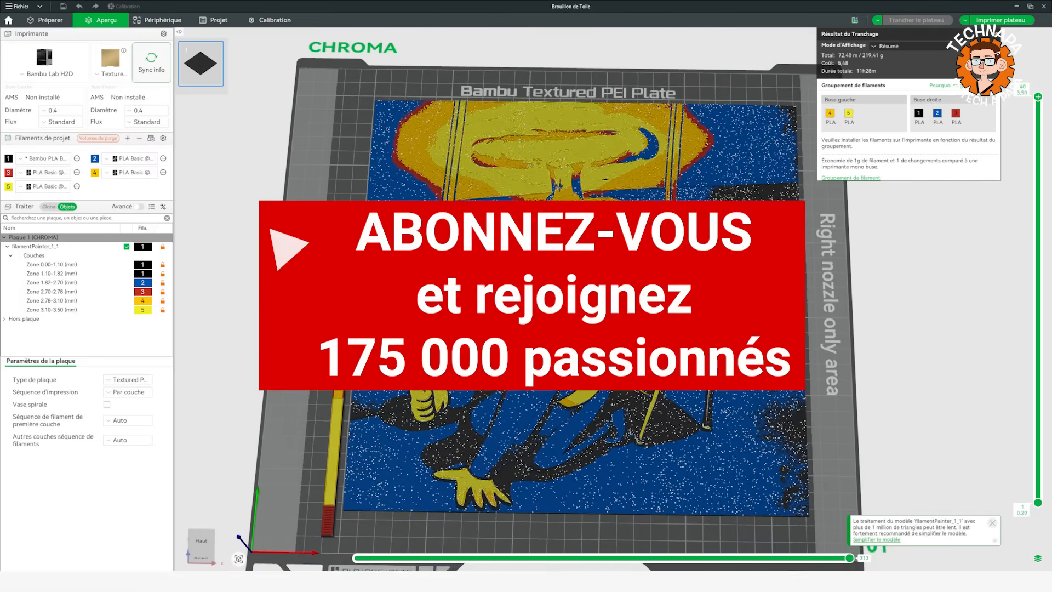